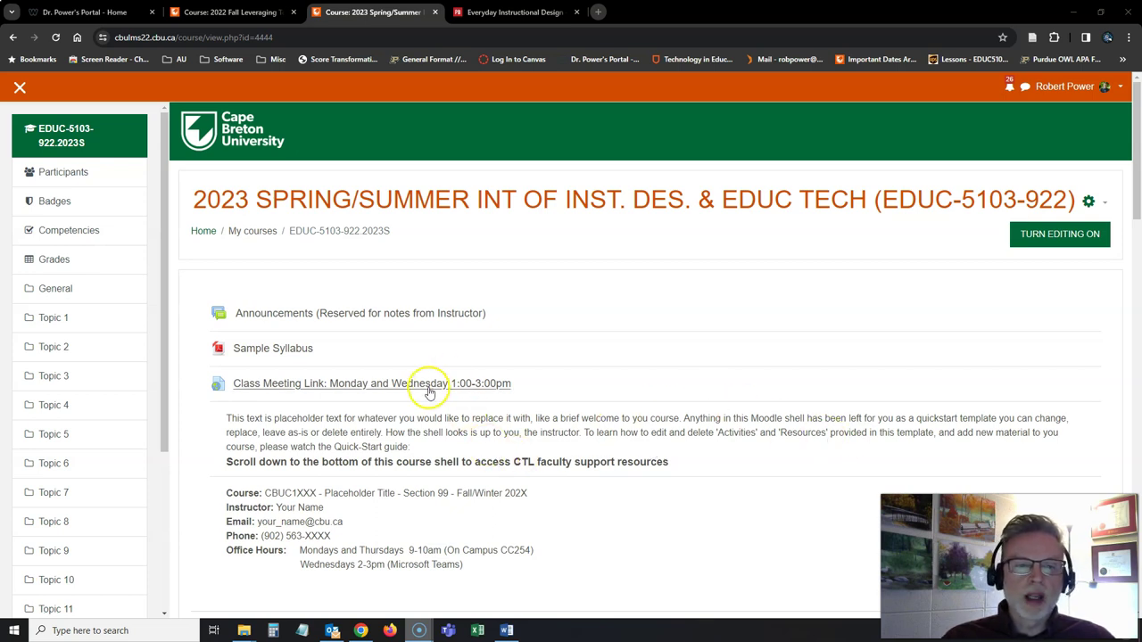
Compare the 2022 Fall course page with the 2023 Spring/Summer course page
scroll(430, 389, "down", 8)
scroll(429, 389, "down", 6)
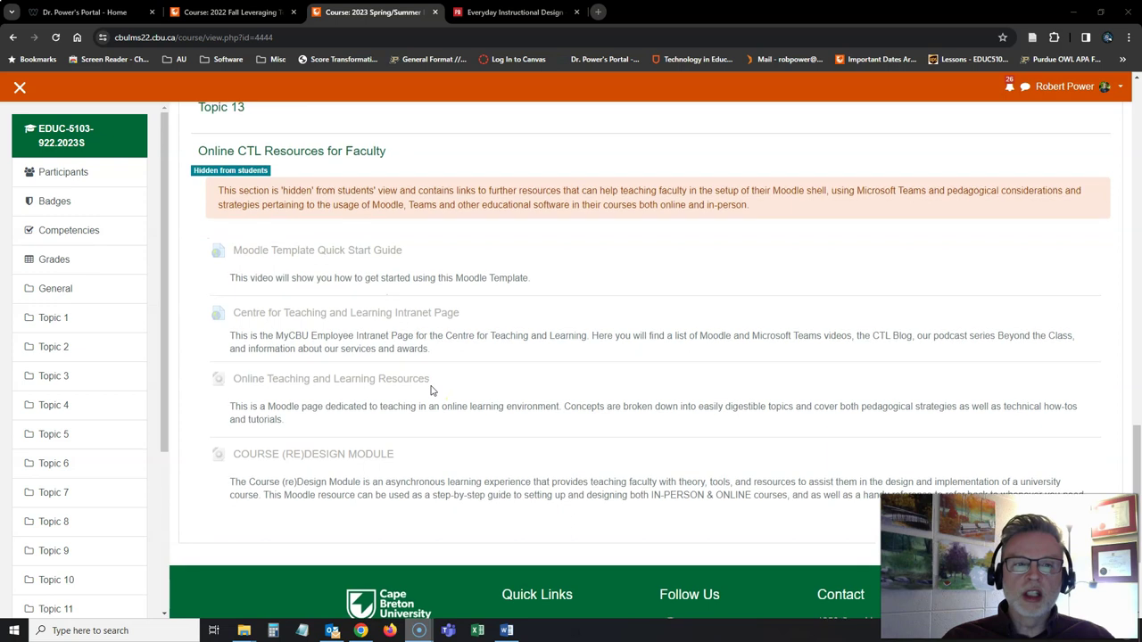
scroll(431, 390, "up", 3)
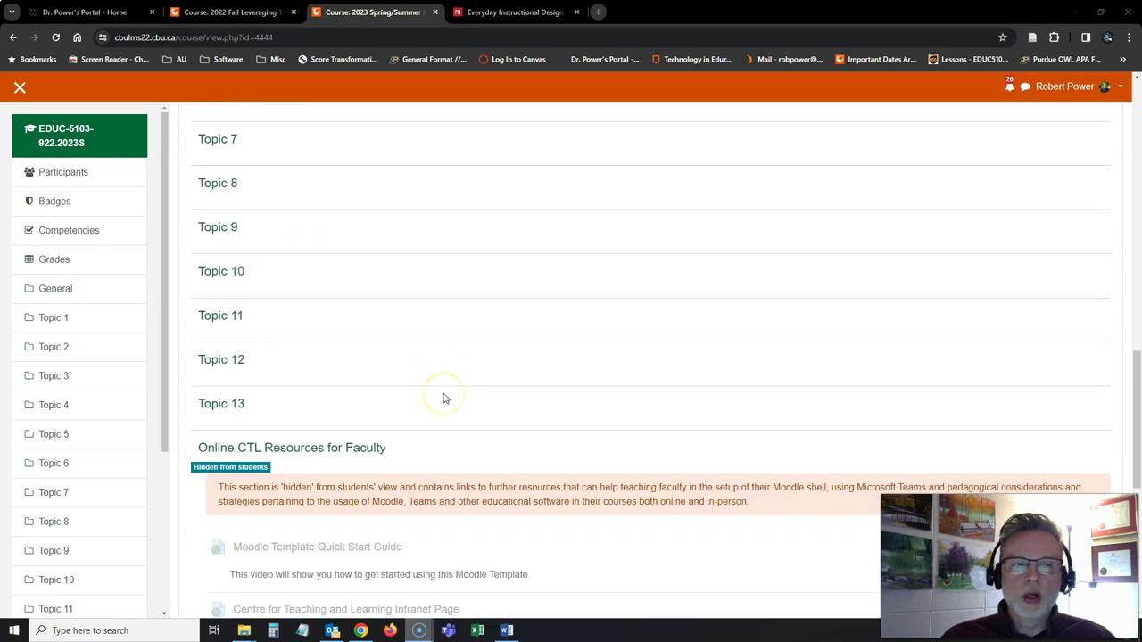
scroll(450, 398, "up", 8)
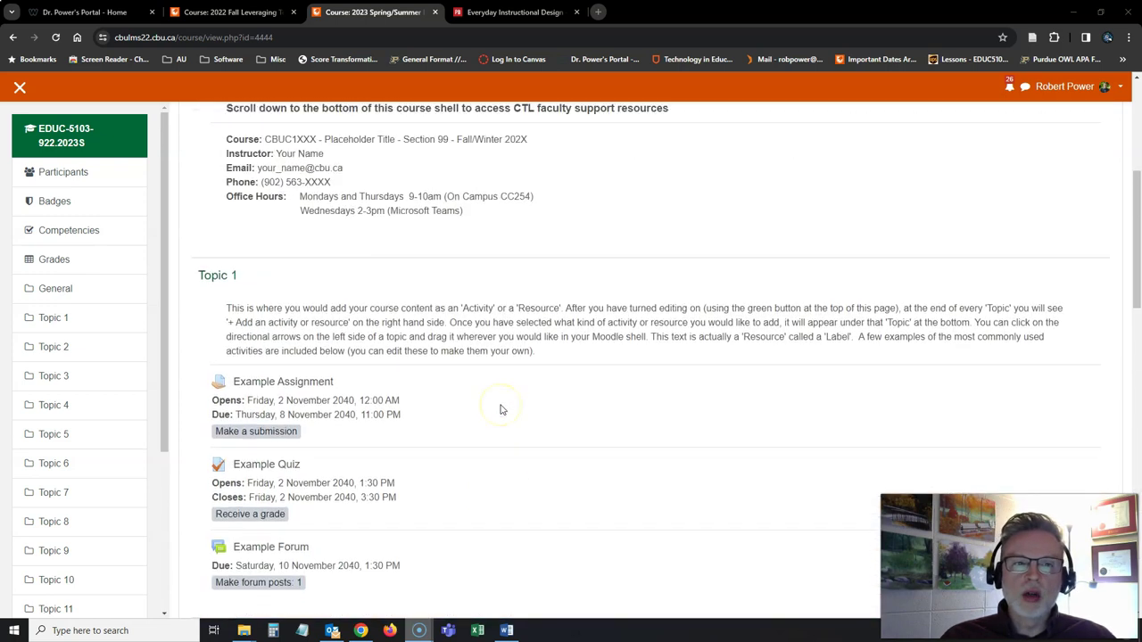
scroll(500, 409, "up", 4)
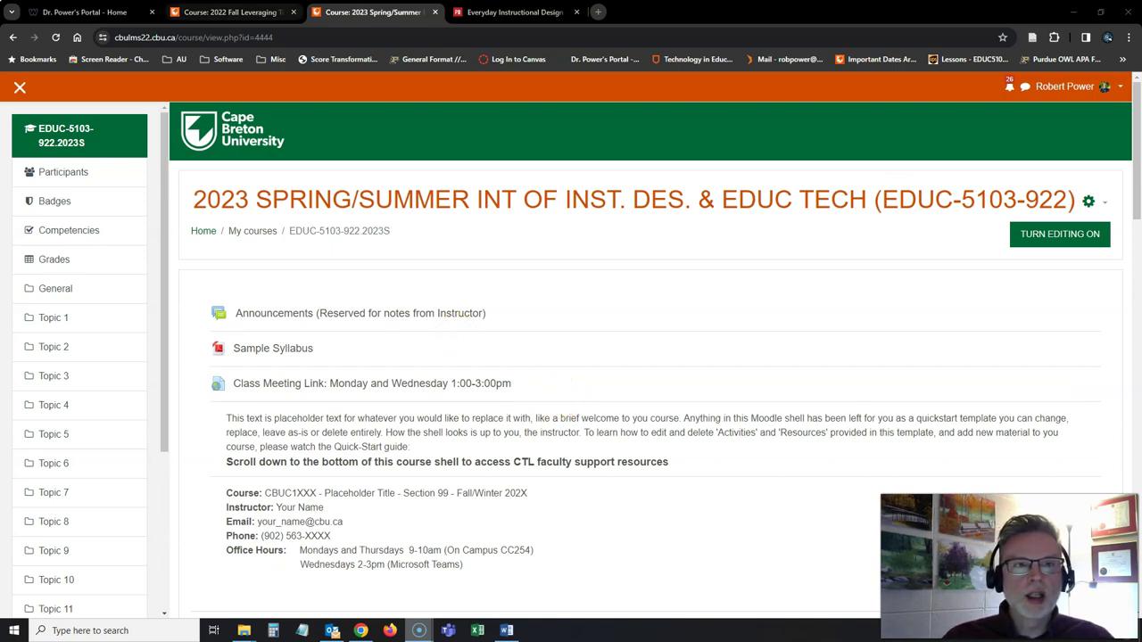
left_click(229, 11)
scroll(387, 301, "down", 1)
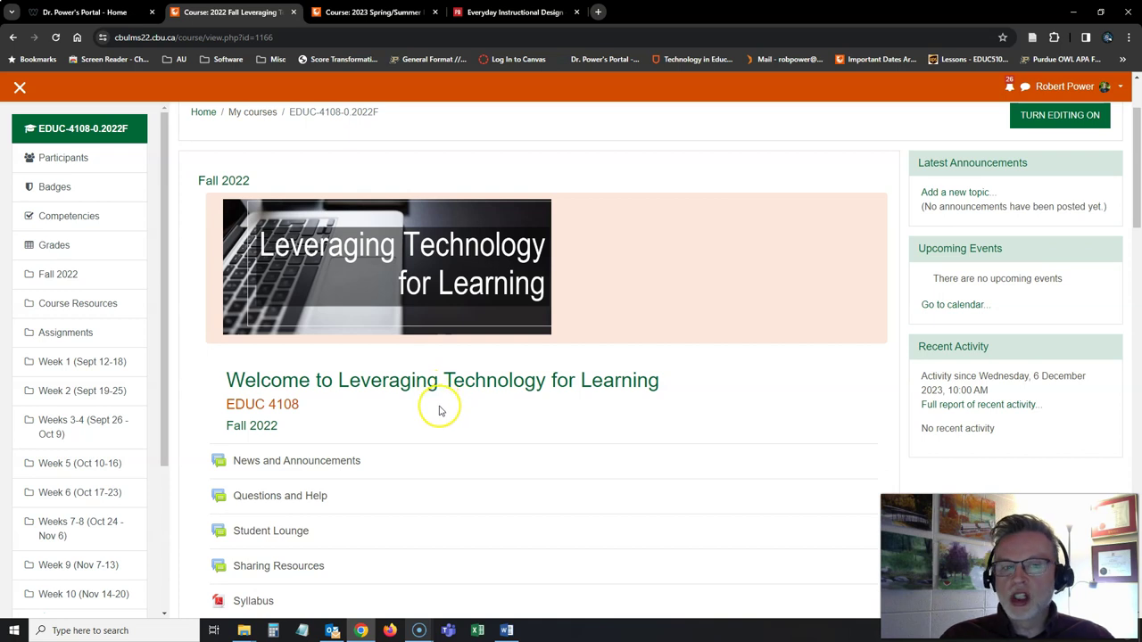
scroll(438, 410, "down", 10)
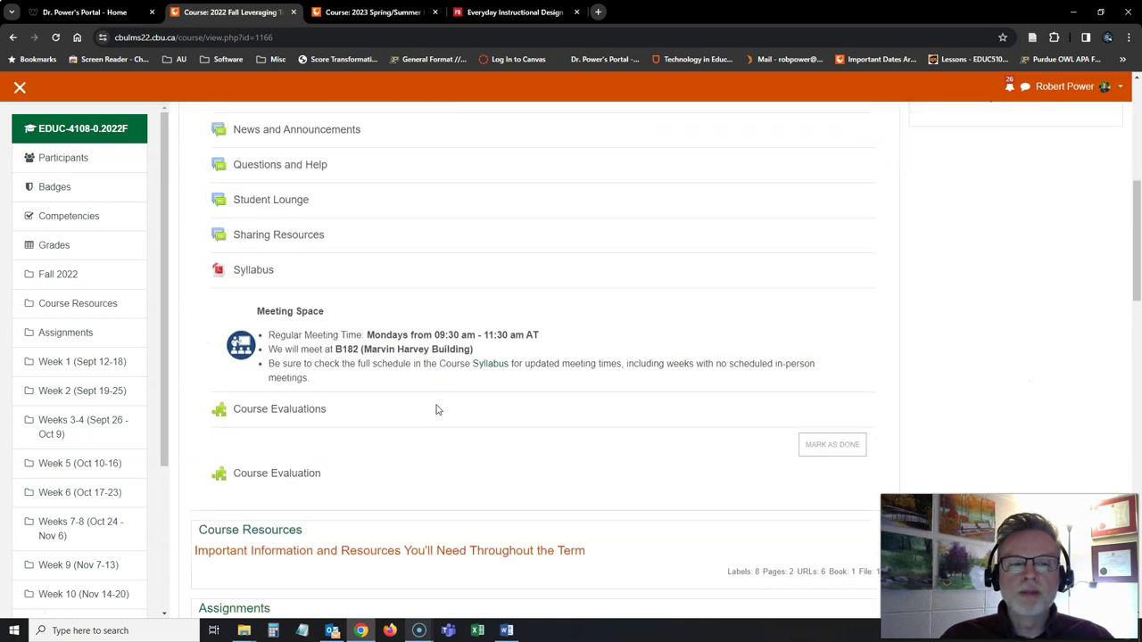
scroll(436, 410, "down", 5)
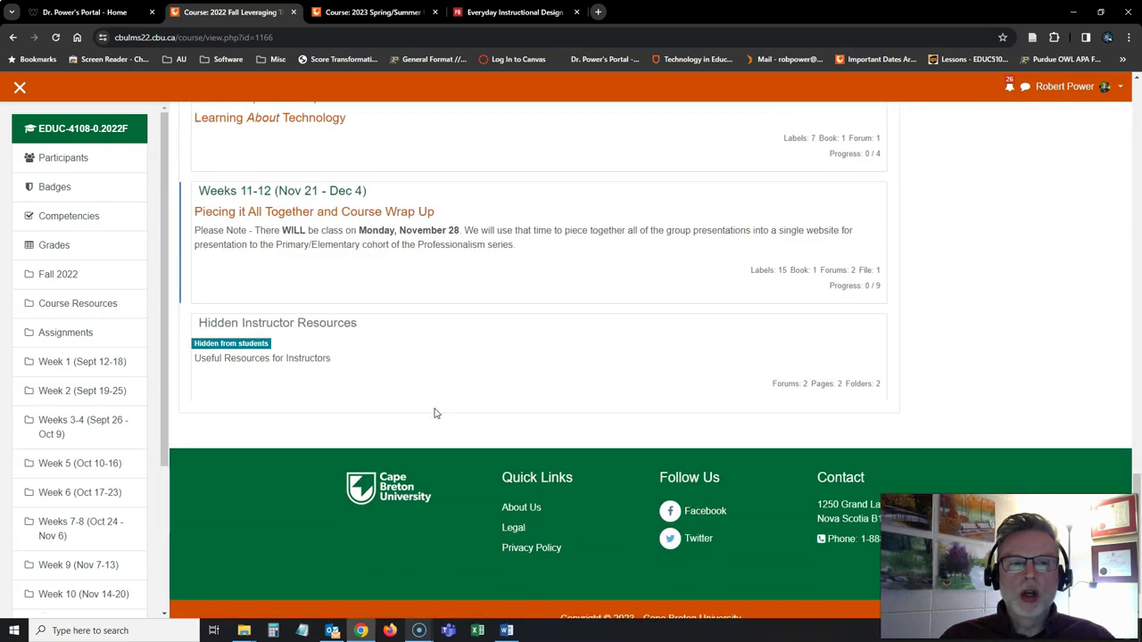
scroll(436, 412, "up", 15)
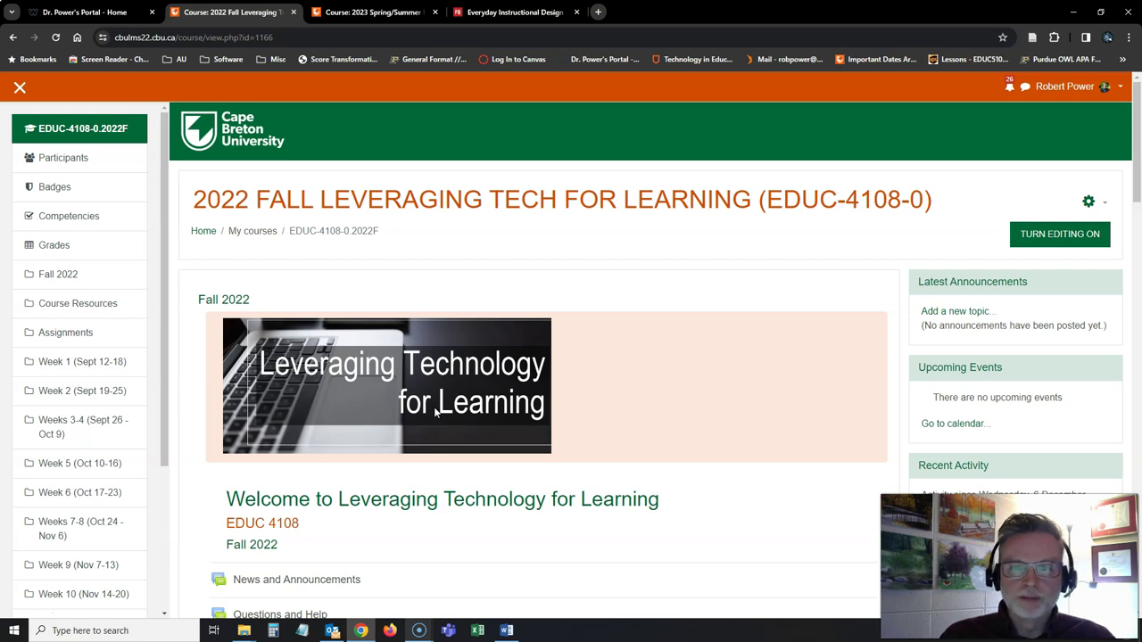
left_click(392, 13)
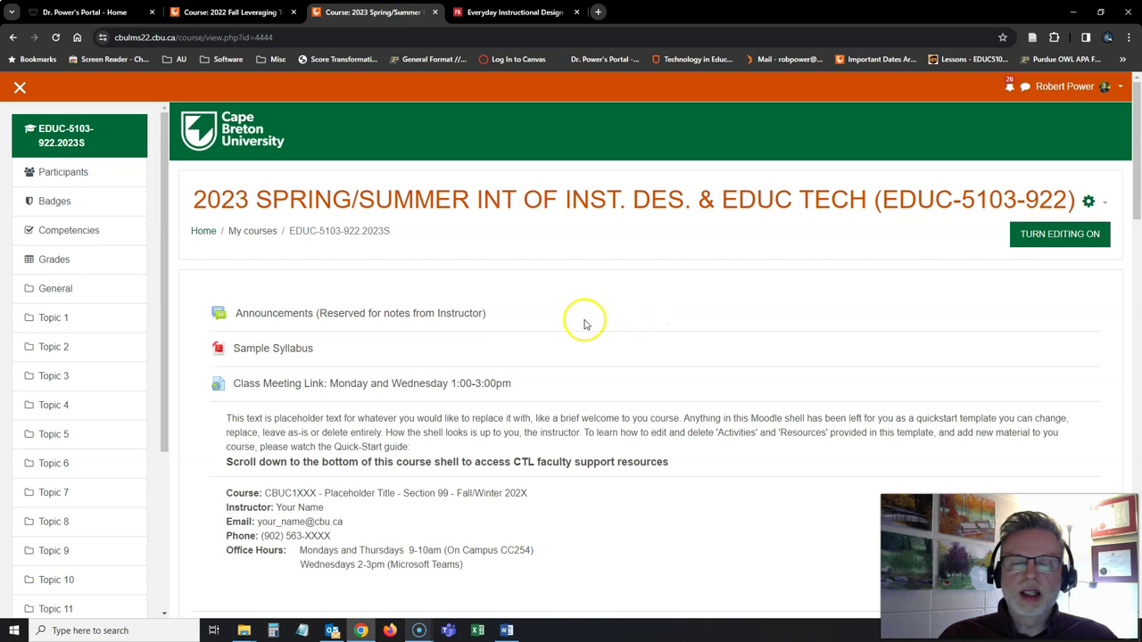
Turn on editing and delete the Announcements forum and the Sample Syllabus file
scroll(596, 493, "down", 10)
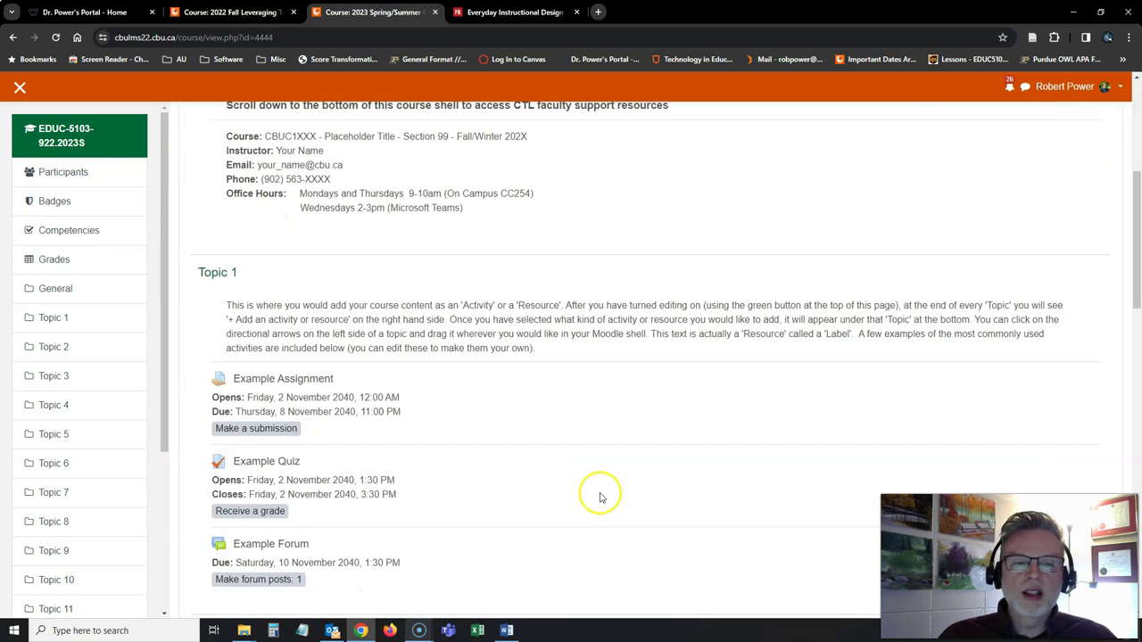
scroll(601, 497, "down", 5)
scroll(600, 497, "up", 15)
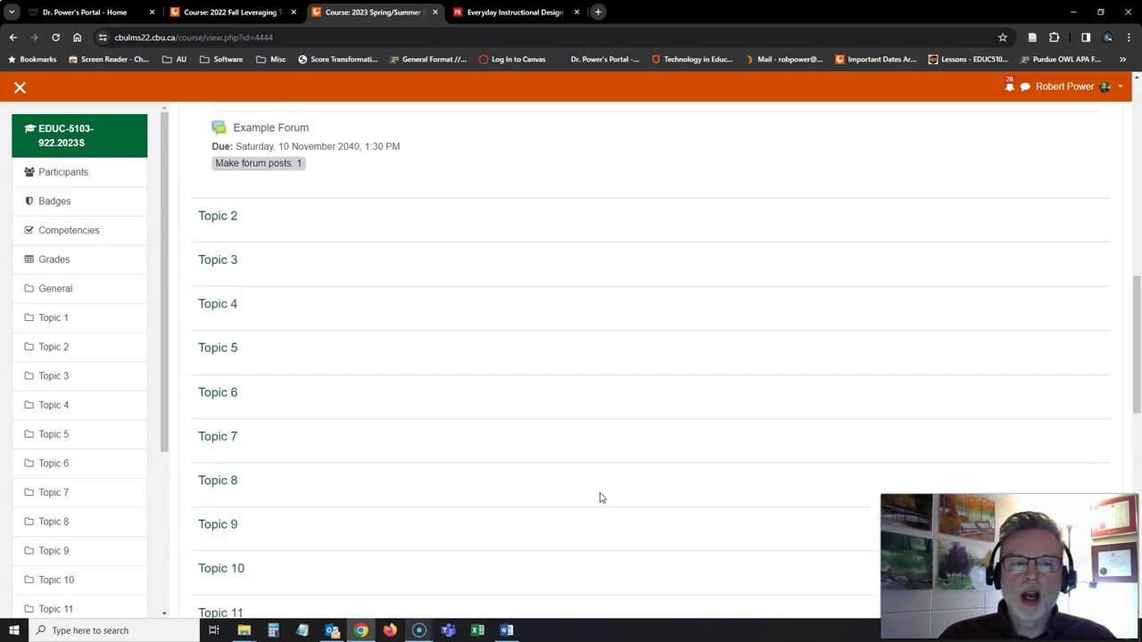
left_click(1052, 235)
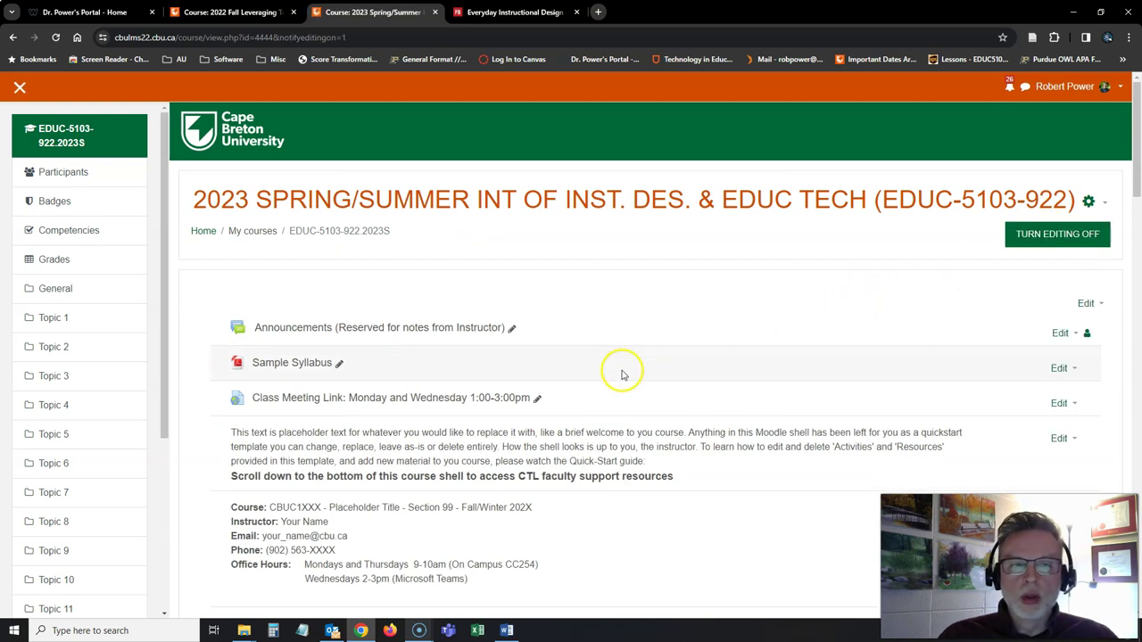
scroll(622, 375, "down", 1)
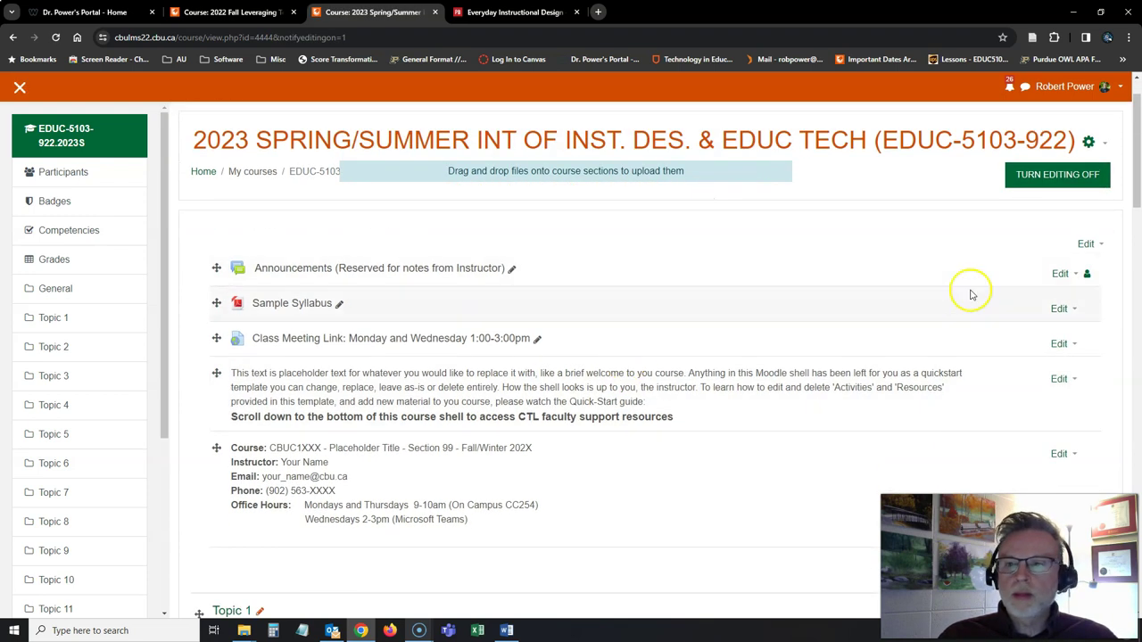
left_click(1064, 273)
left_click(1024, 406)
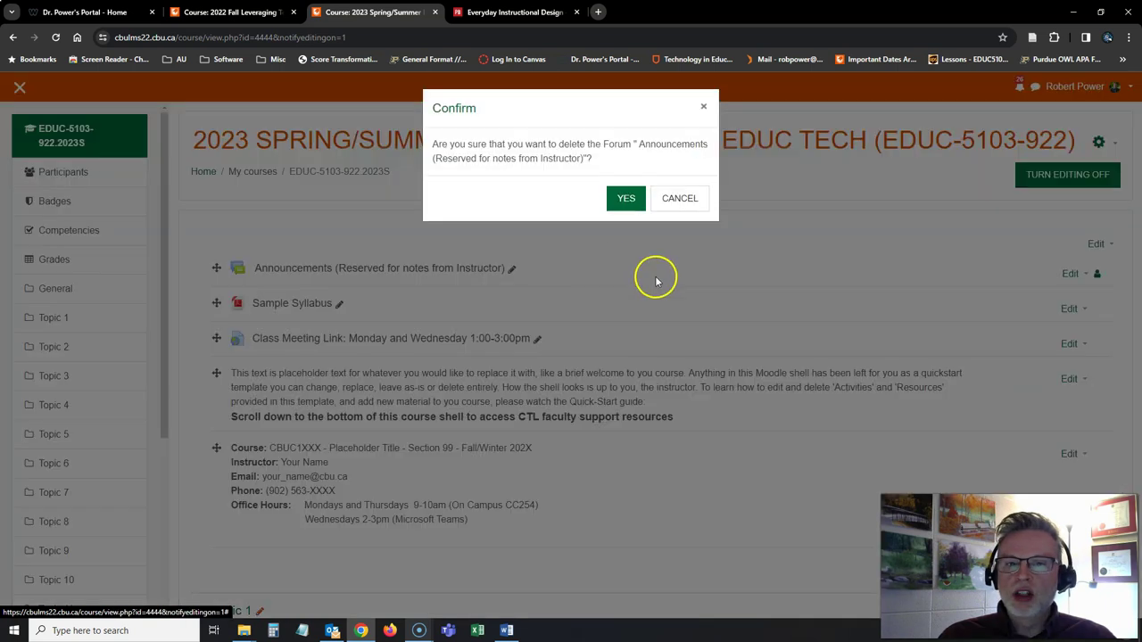
left_click(606, 200)
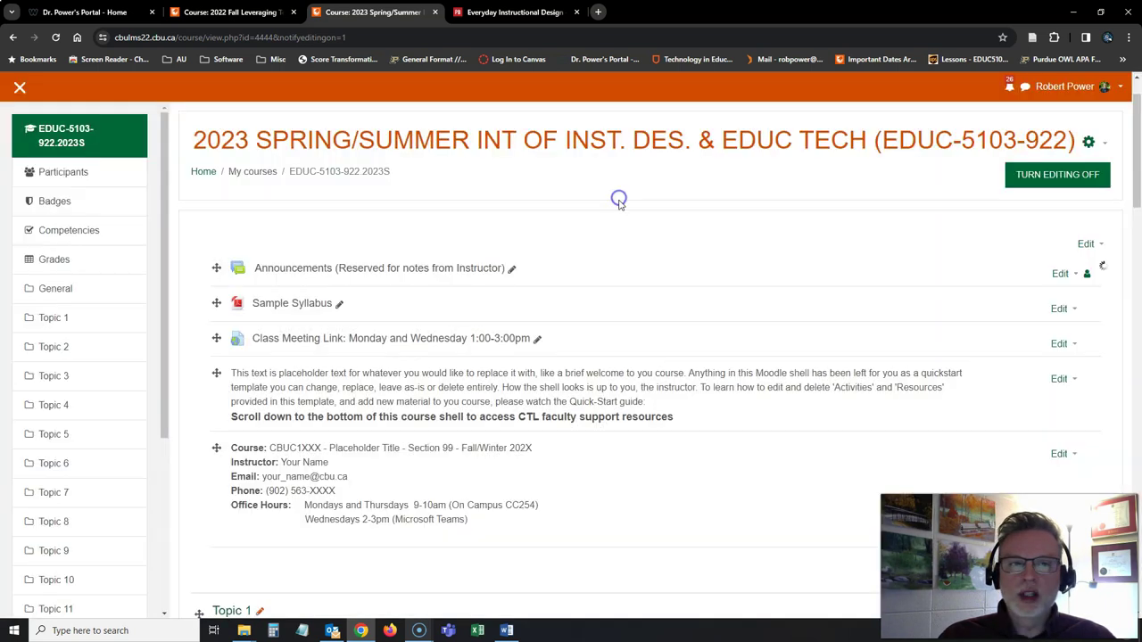
left_click(1059, 277)
left_click(1021, 407)
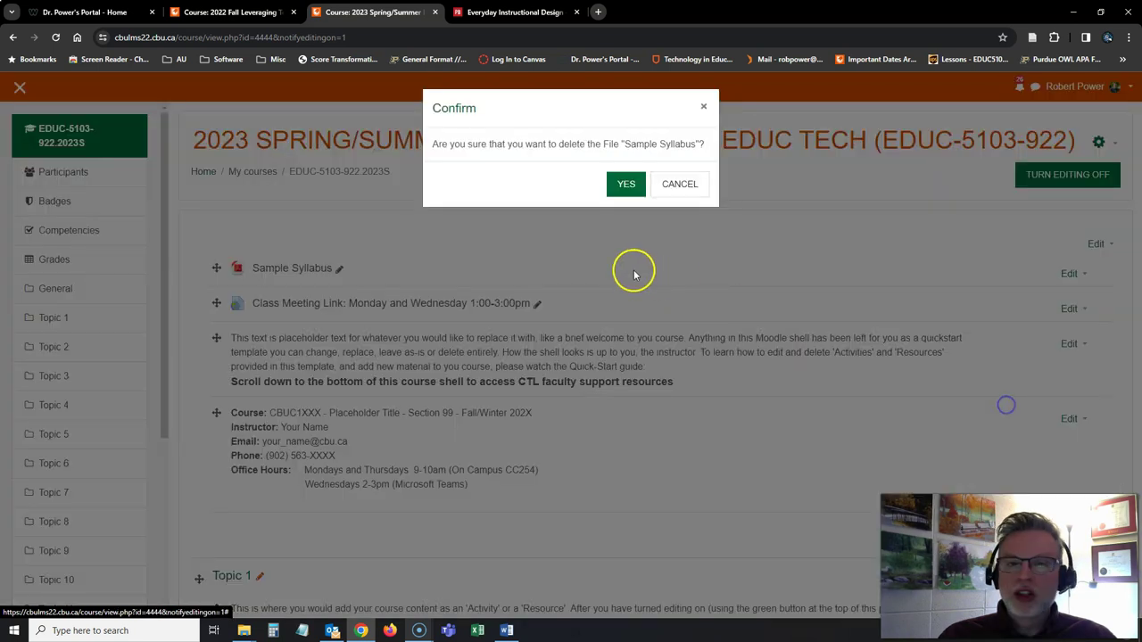
left_click(623, 185)
Delete the Class Meeting Link, placeholder welcome text and course info placeholder label
left_click(1058, 273)
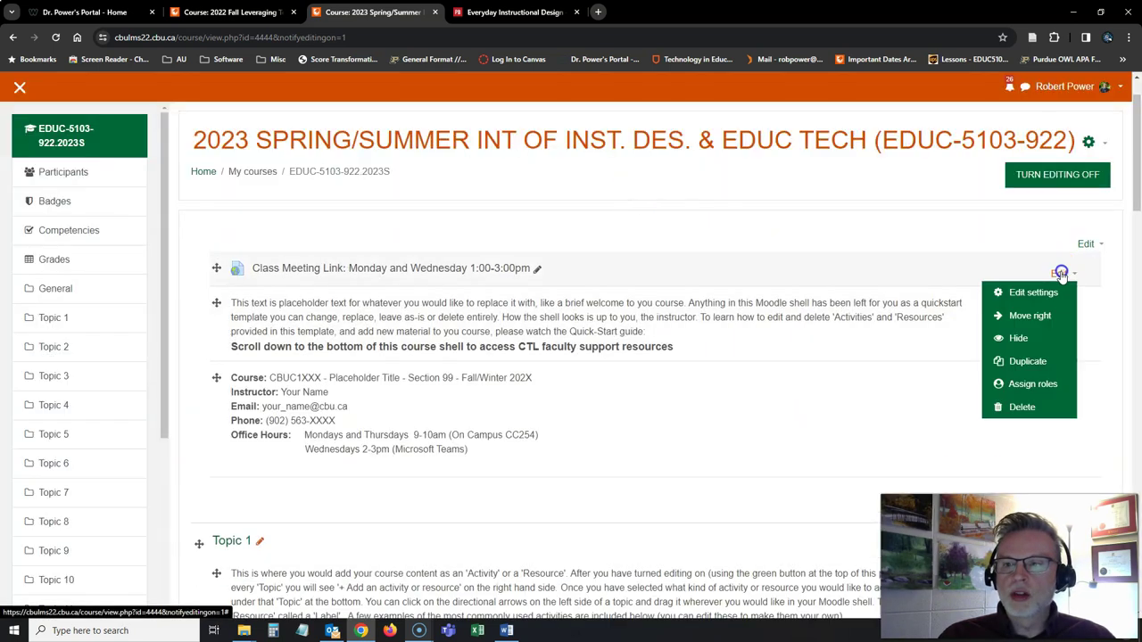
left_click(1023, 406)
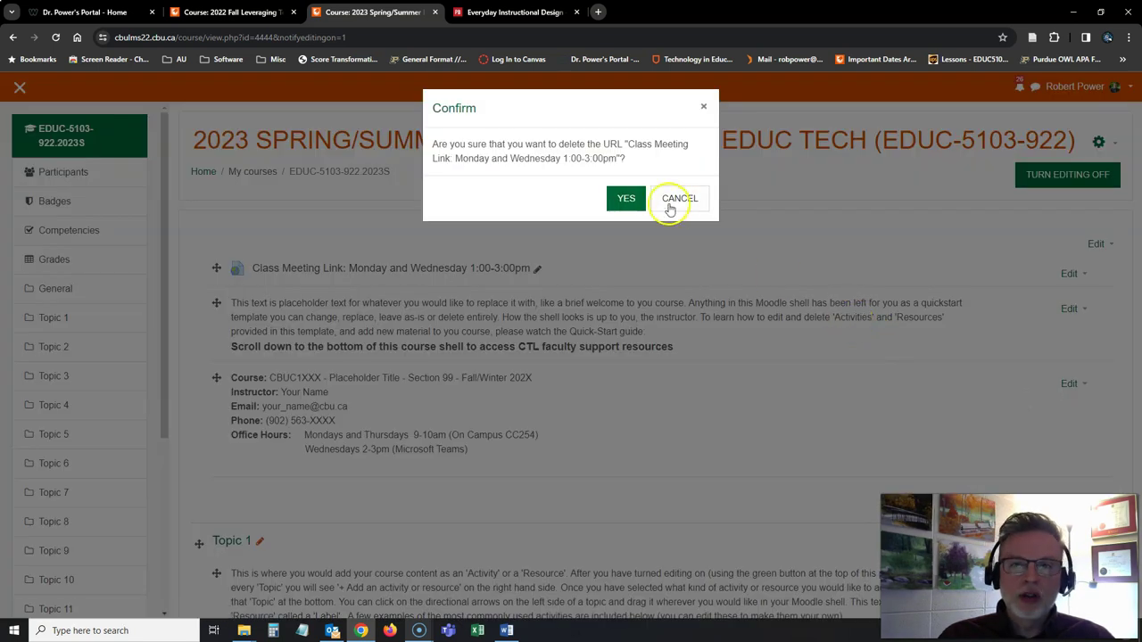
left_click(626, 200)
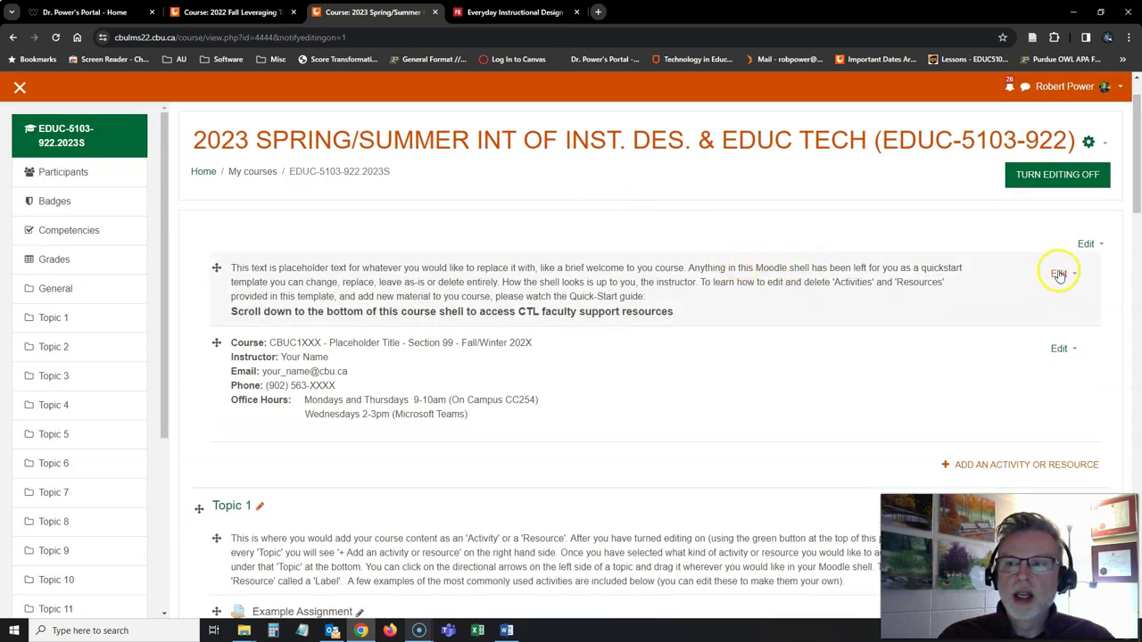
left_click(1059, 272)
left_click(1021, 406)
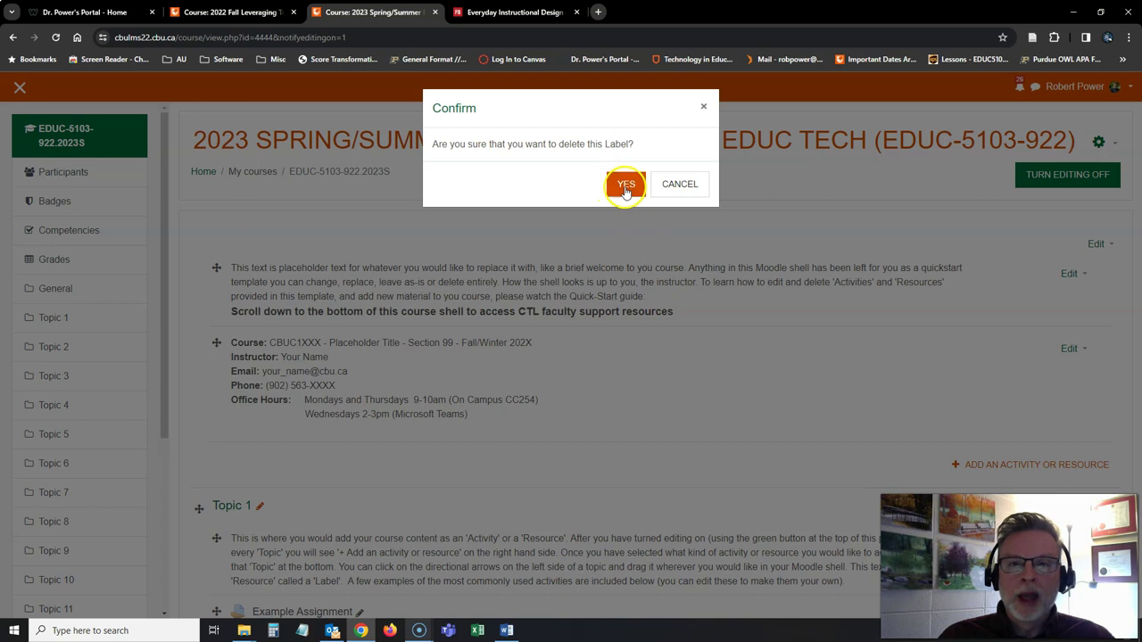
left_click(622, 185)
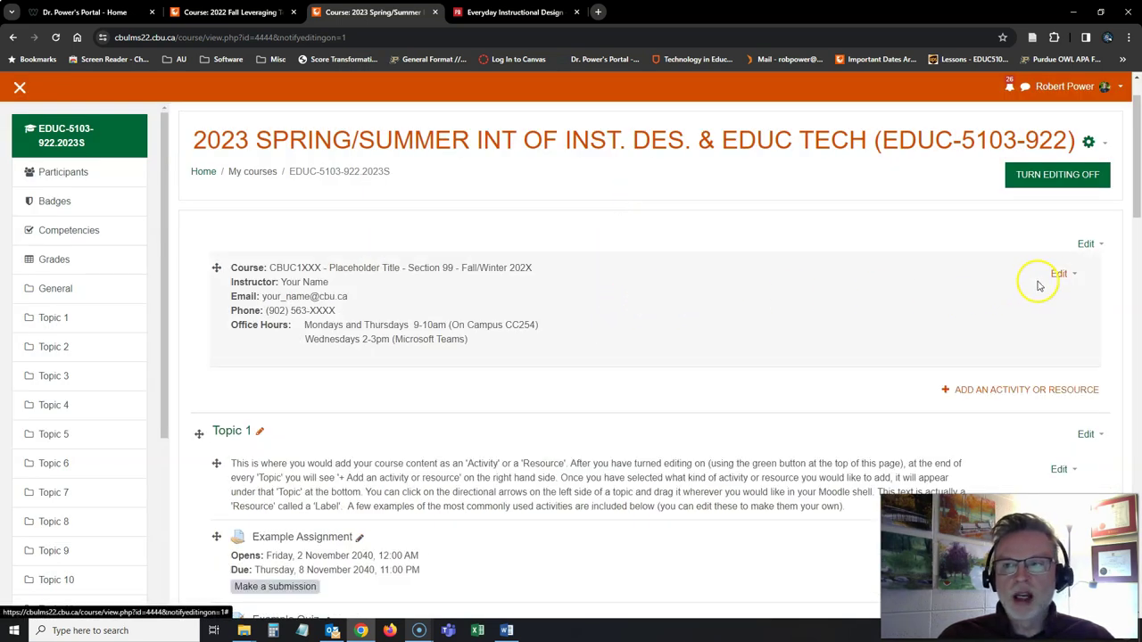
left_click(1055, 276)
left_click(1020, 406)
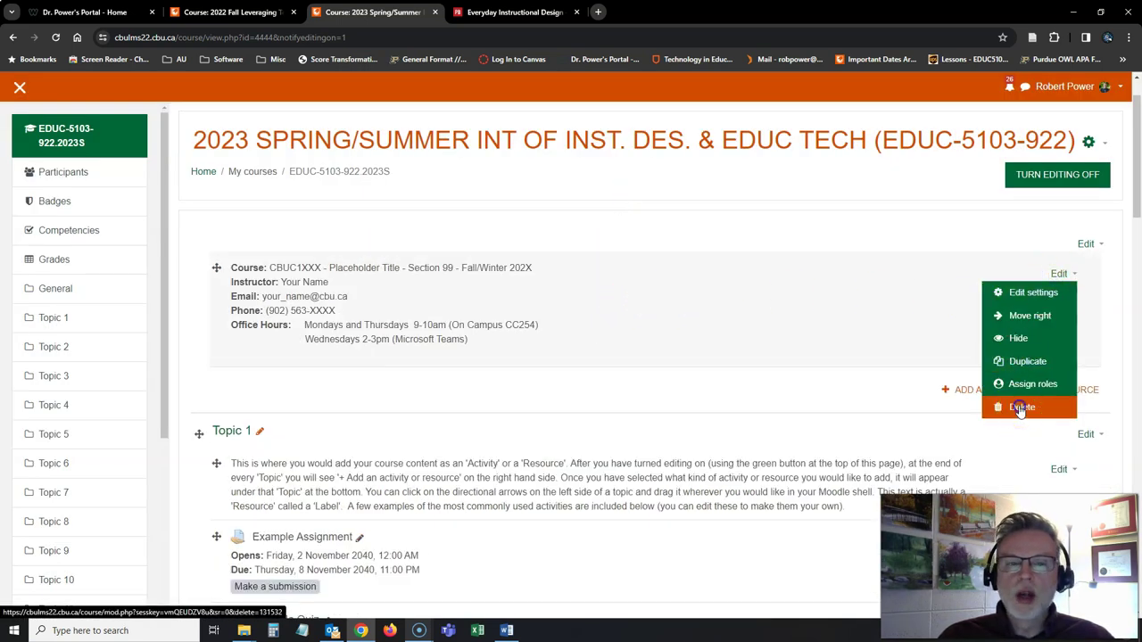
left_click(625, 184)
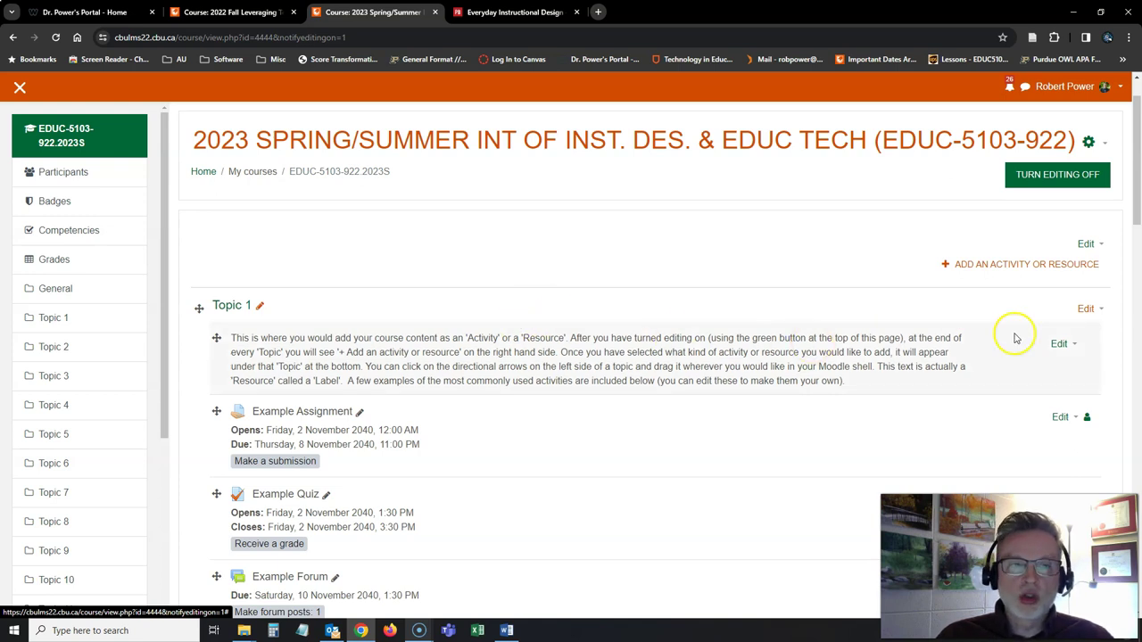
Delete the Topic 1 section and the Online CTL Resources for Faculty section
left_click(1086, 309)
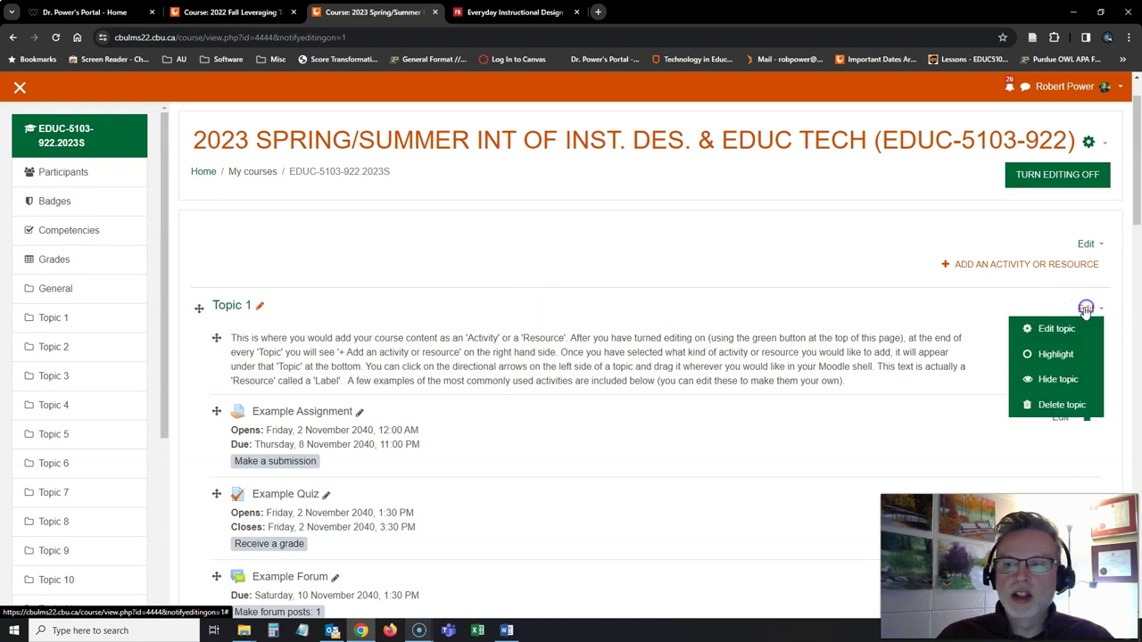
left_click(1039, 406)
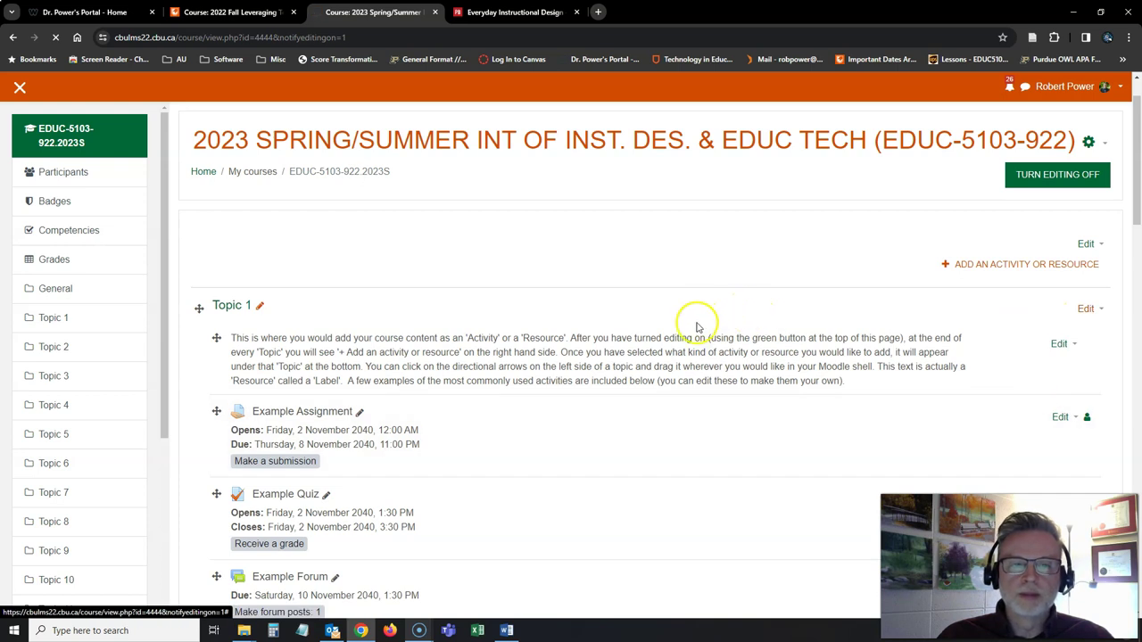
left_click(711, 256)
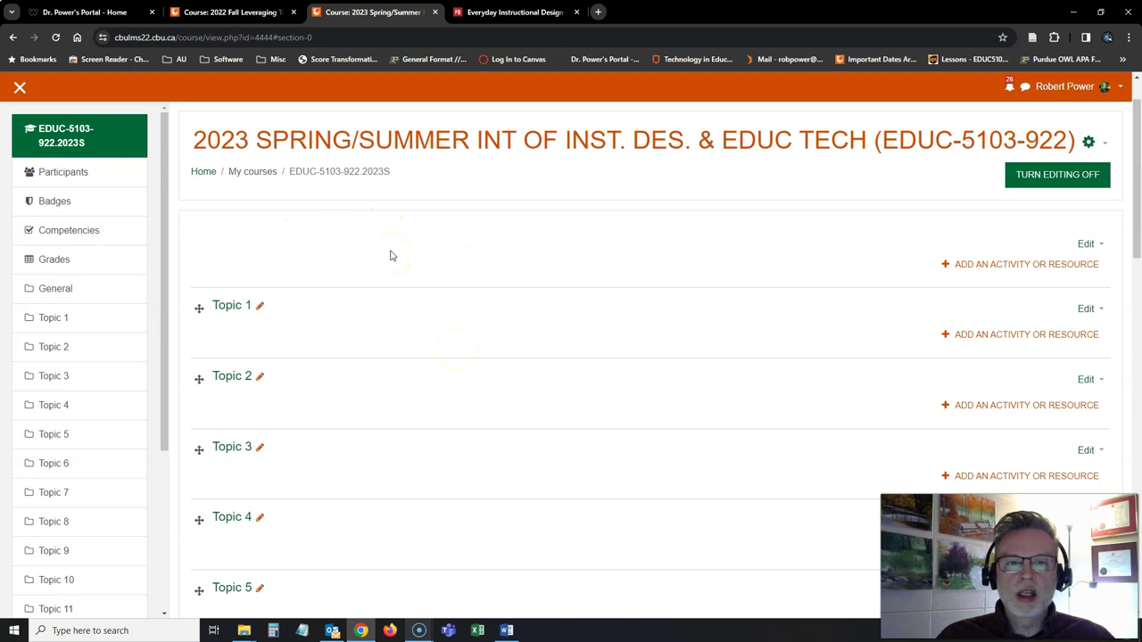
scroll(390, 256, "down", 9)
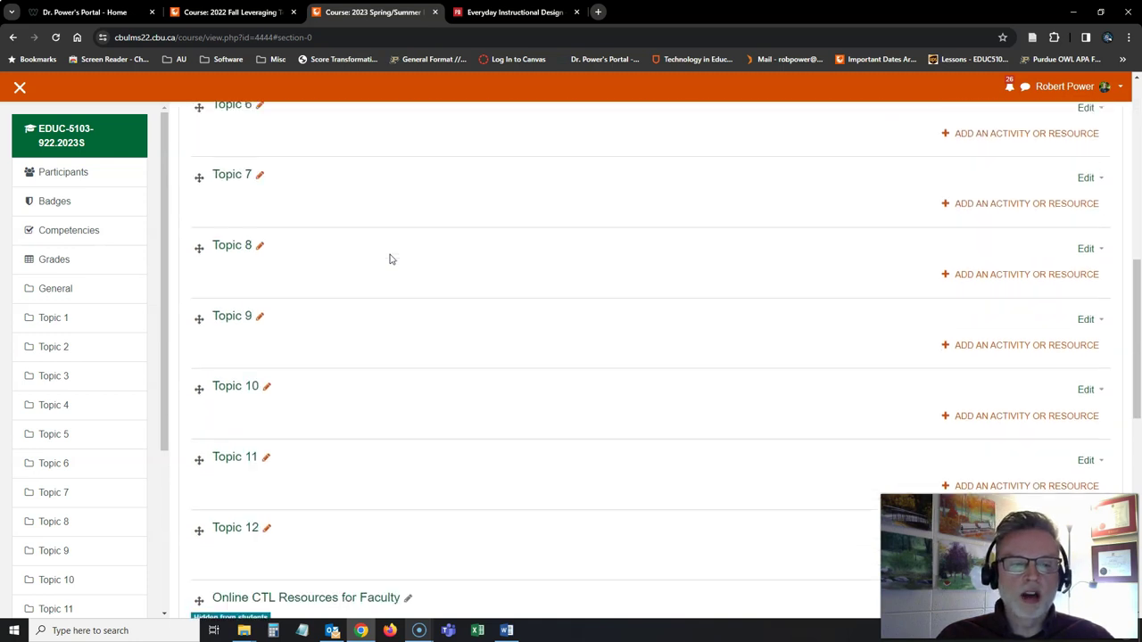
scroll(388, 296, "down", 2)
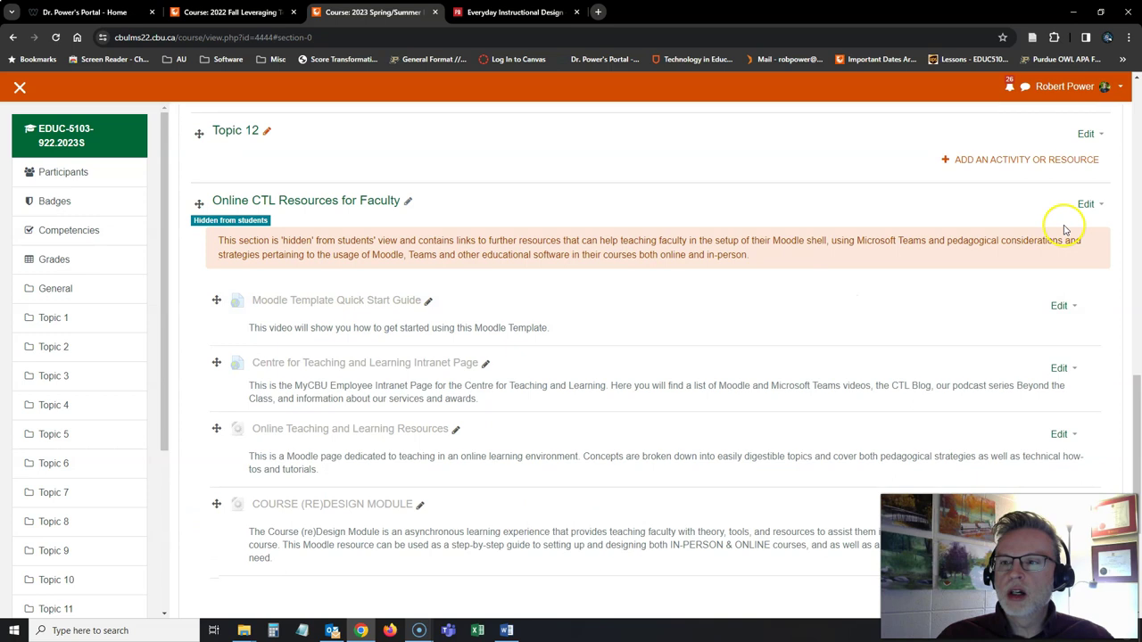
left_click(1085, 203)
left_click(1057, 300)
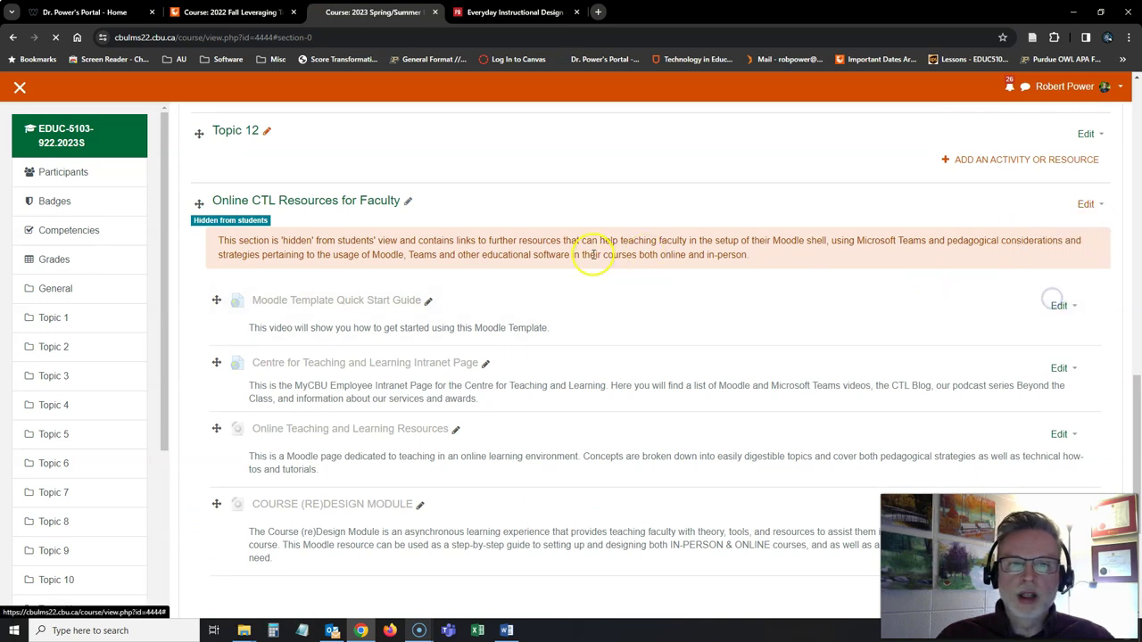
left_click(673, 256)
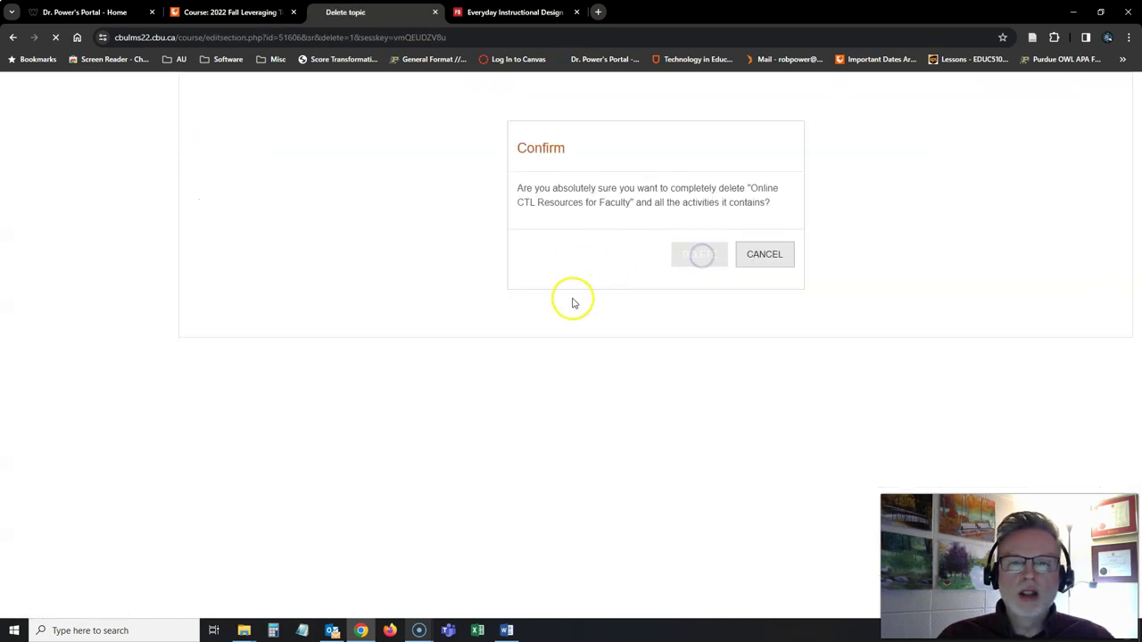
scroll(505, 331, "up", 10)
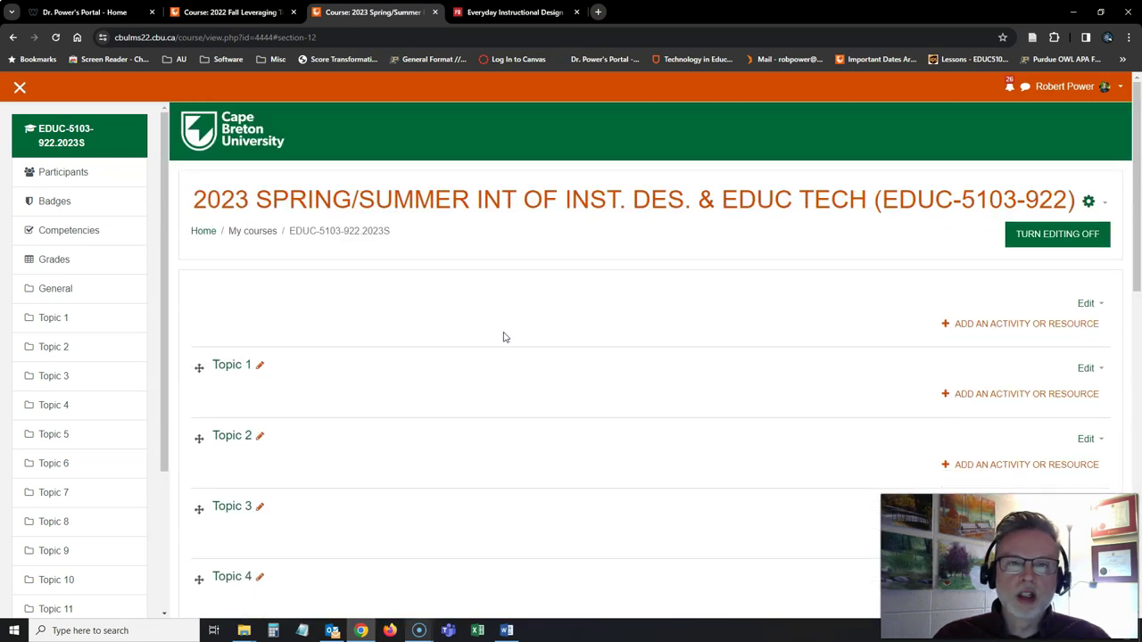
left_click(502, 337)
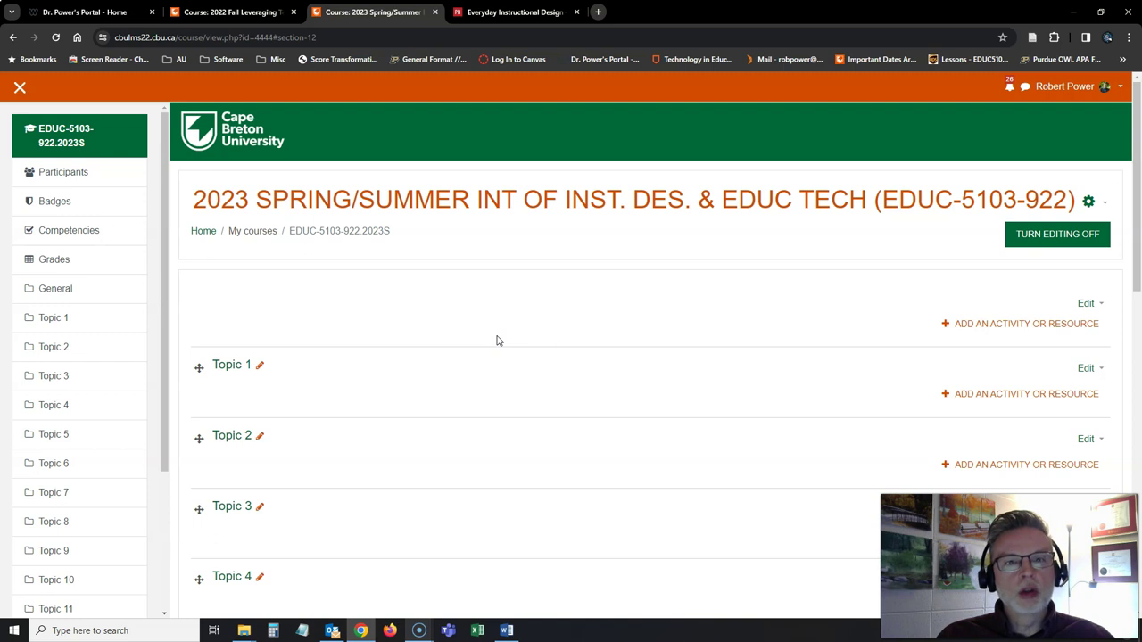
left_click(545, 319)
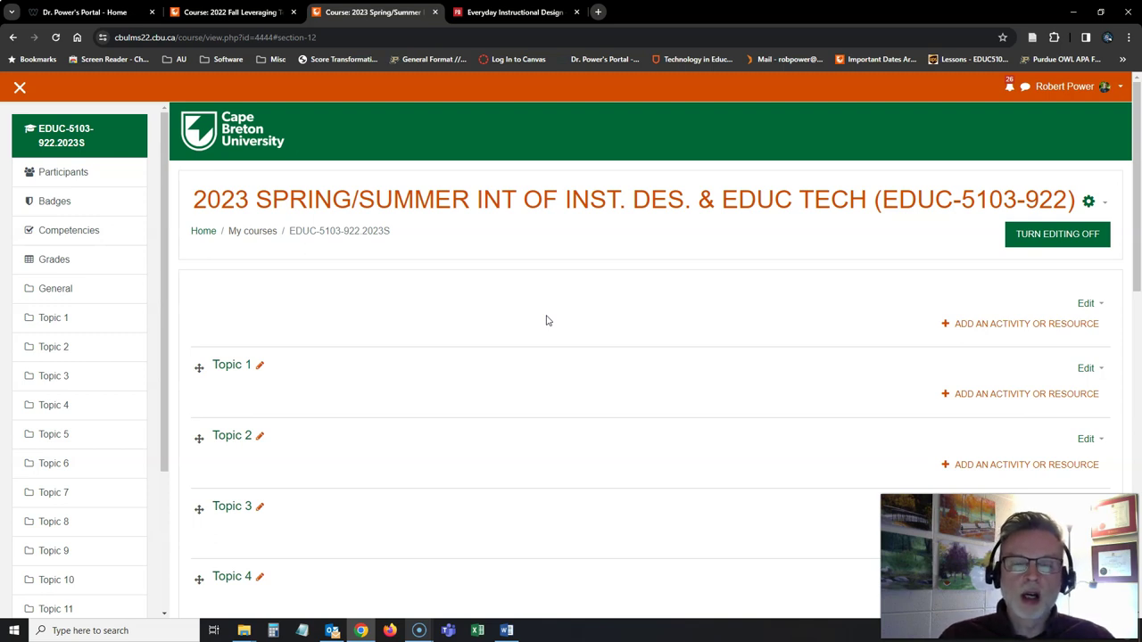
left_click(225, 13)
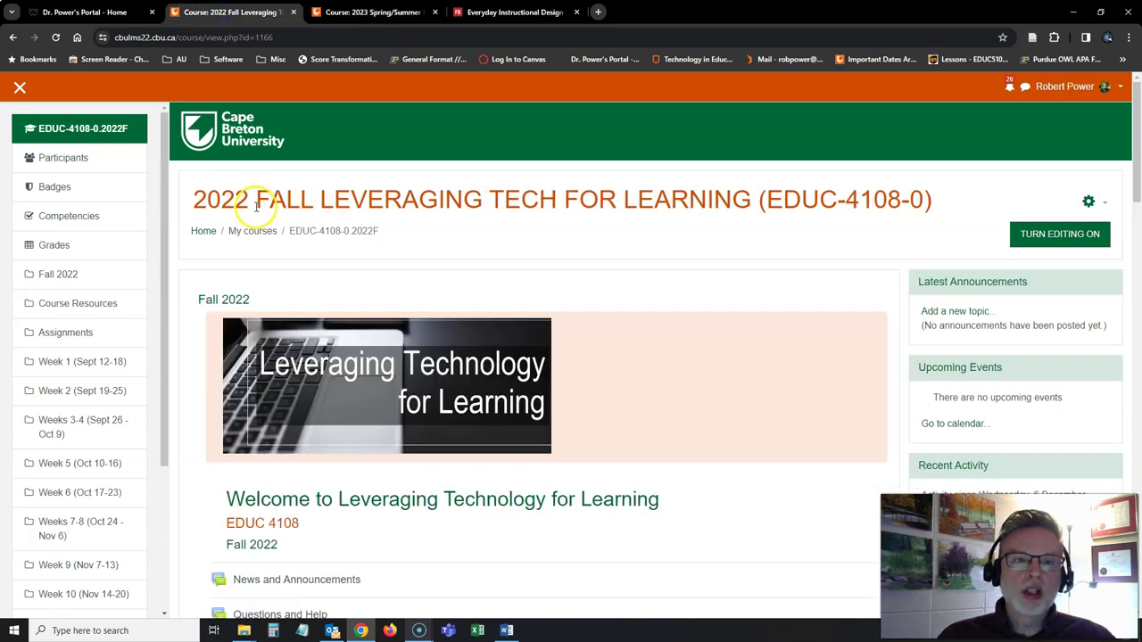
left_click(380, 12)
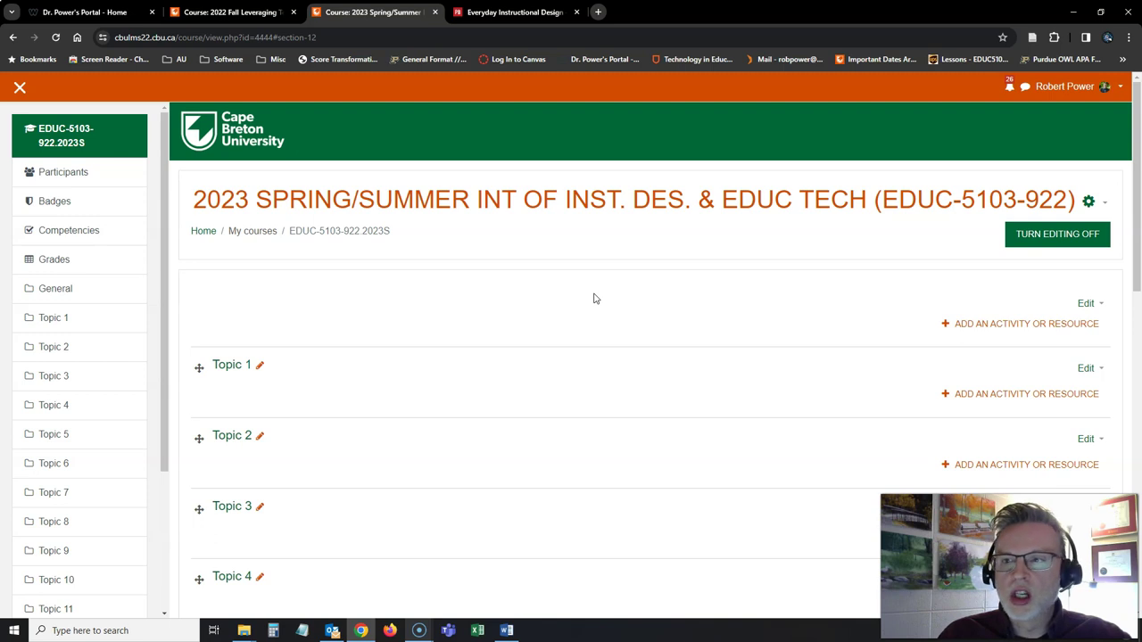
Start an Import into the 2023 course and search for 'EDUC-4108' source courses
left_click(1104, 206)
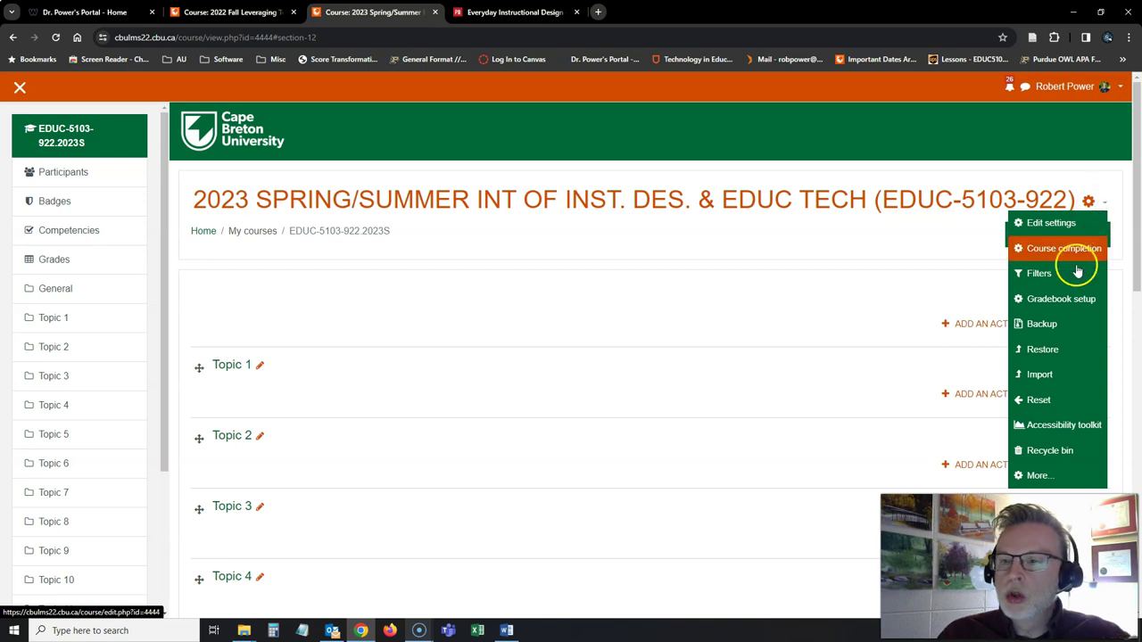
left_click(1049, 375)
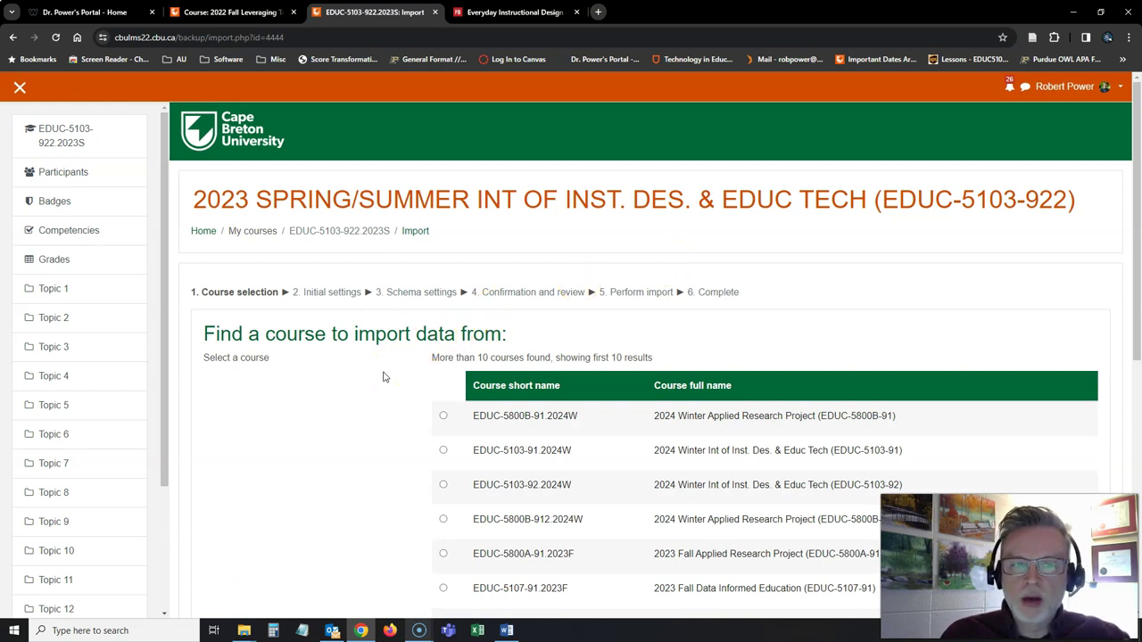
scroll(384, 376, "down", 3)
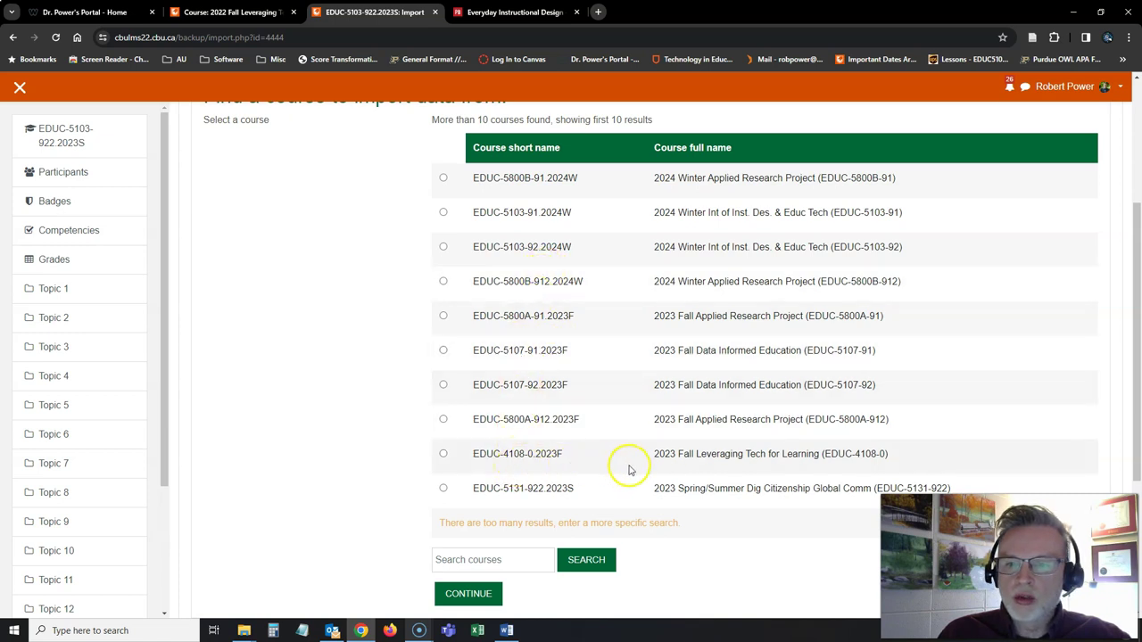
scroll(476, 486, "down", 1)
left_click(474, 500)
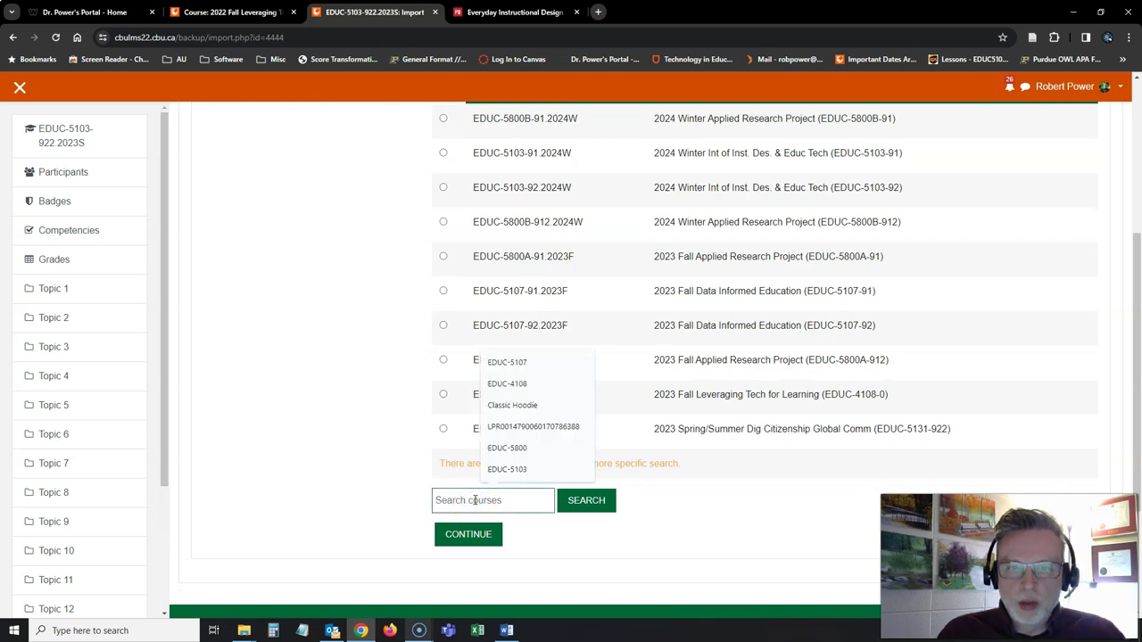
type("EDUC-")
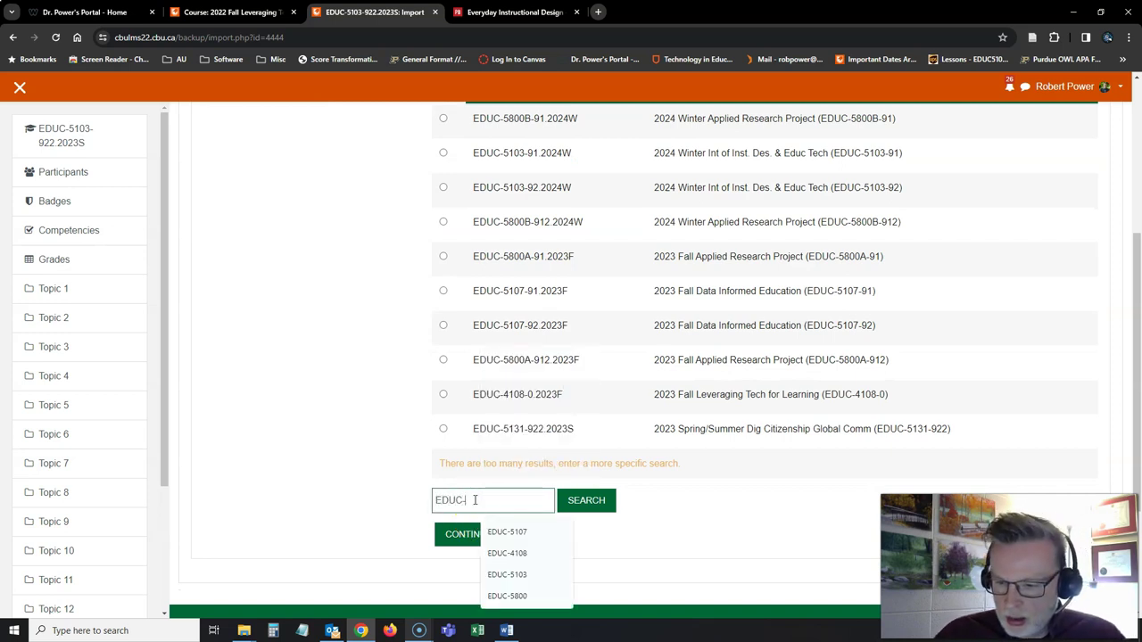
type("4108")
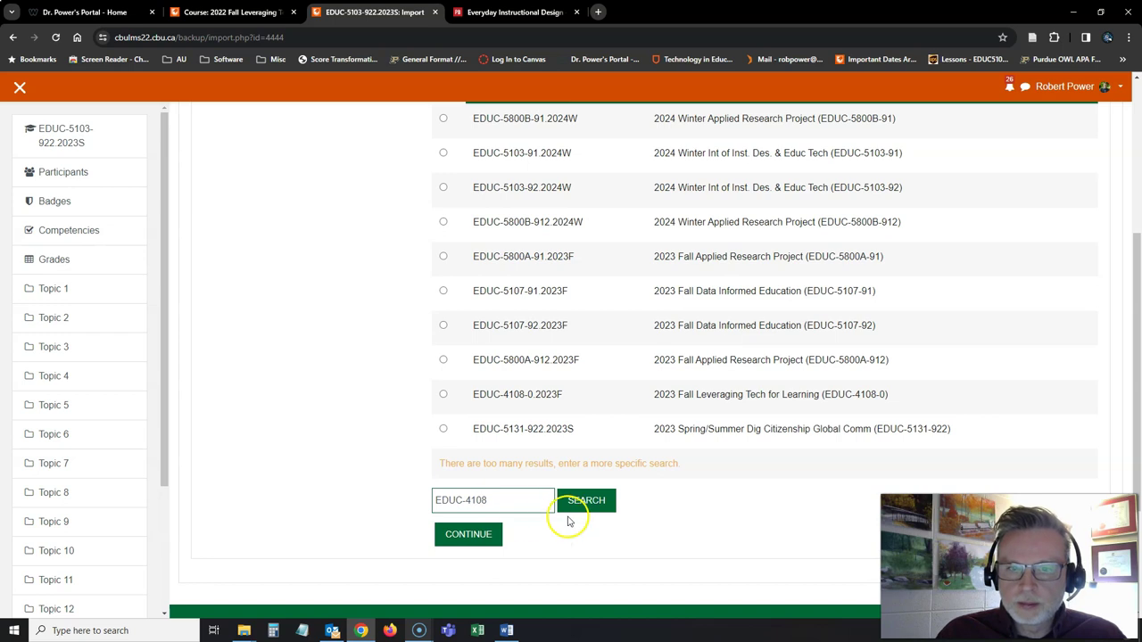
left_click(596, 501)
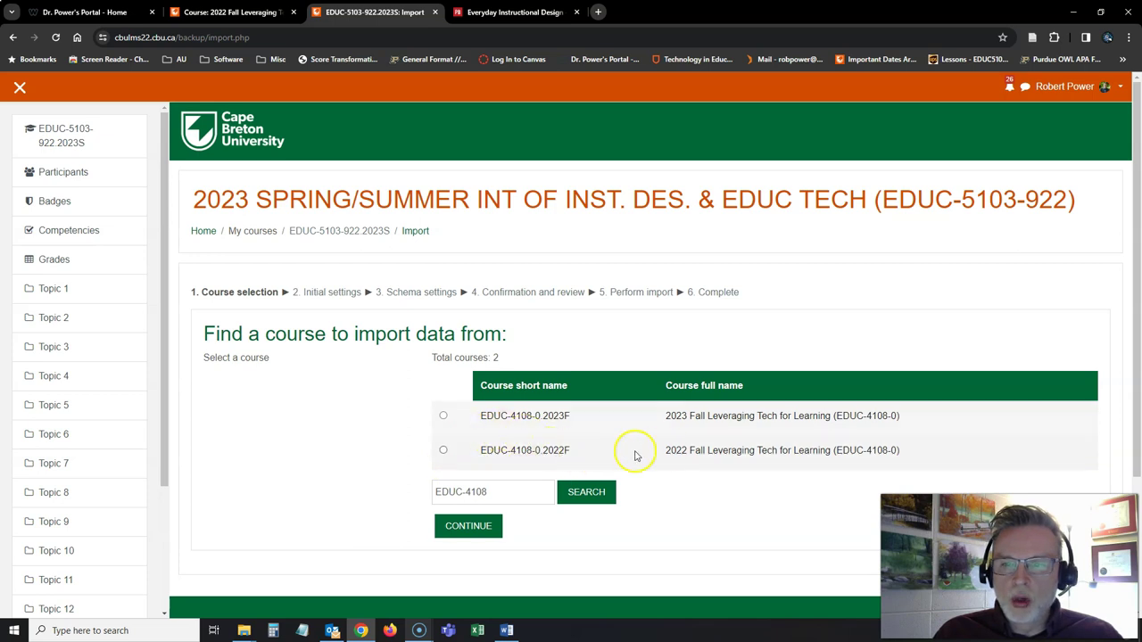
Select EDUC-4108-0.2022F as the source and jump to the final step to run the import
left_click(443, 450)
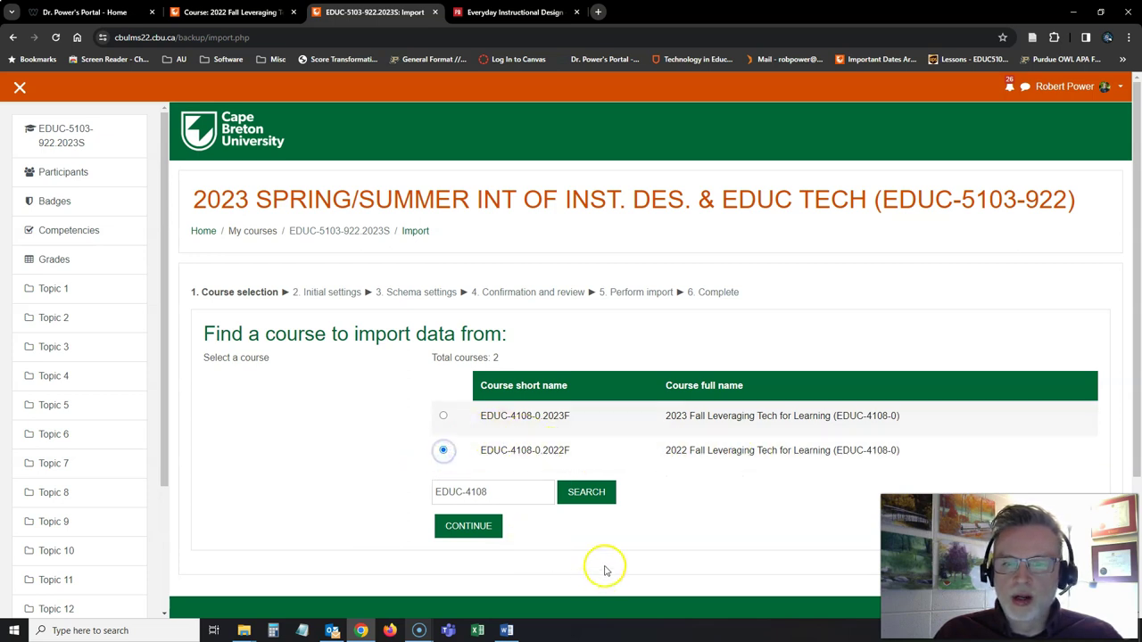
left_click(470, 532)
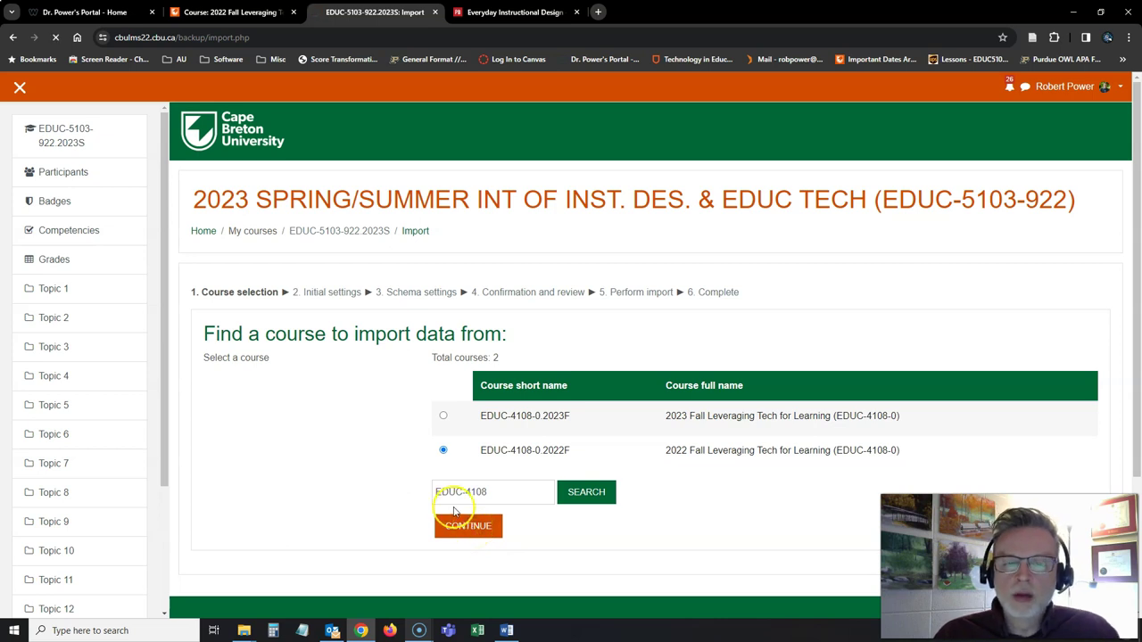
left_click(467, 527)
scroll(406, 460, "down", 5)
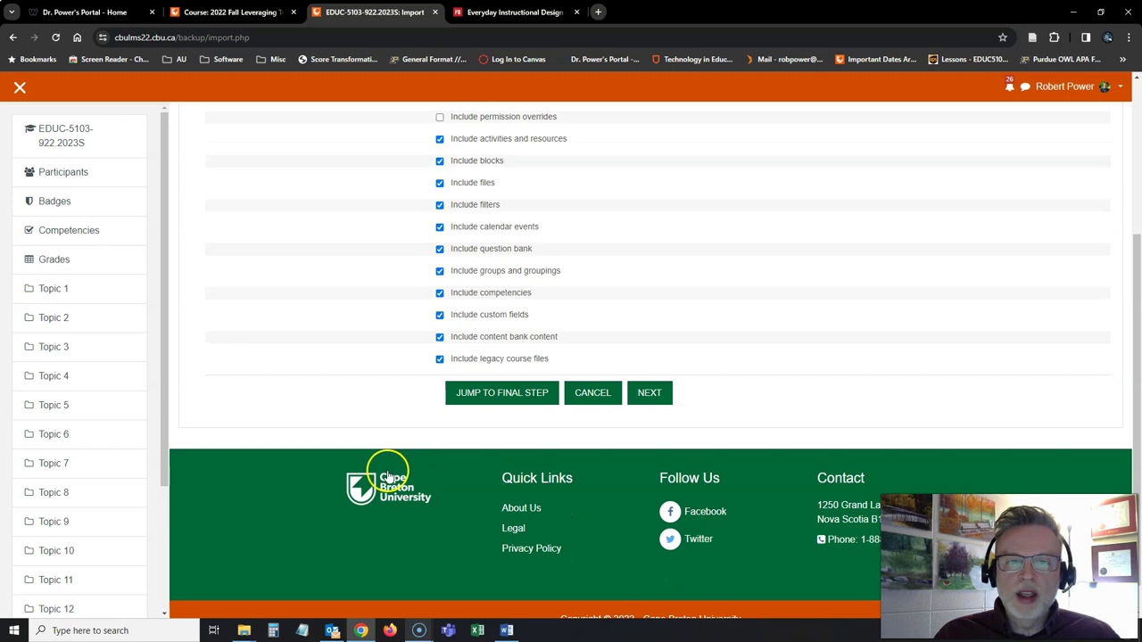
scroll(393, 473, "up", 1)
left_click(506, 454)
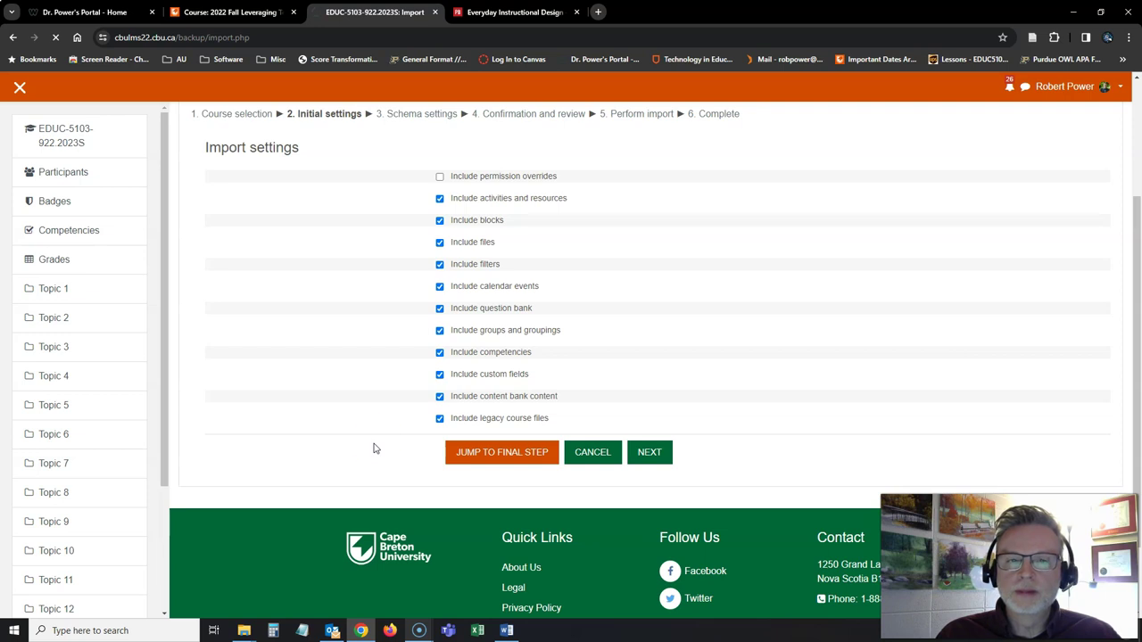
left_click(374, 445)
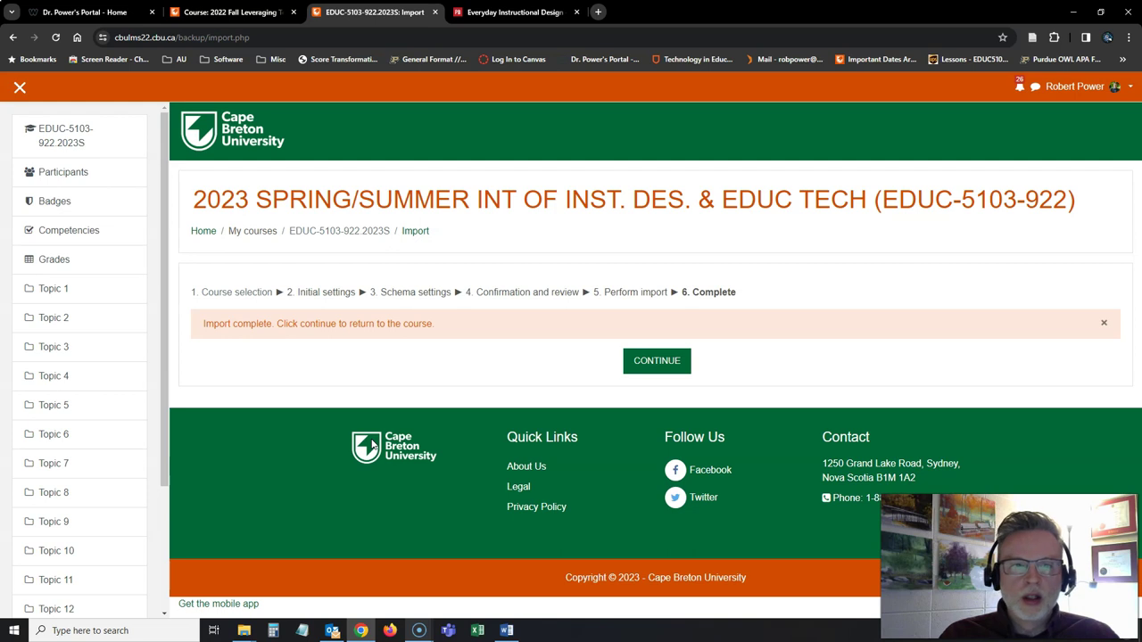
Continue from the Import complete page back to the 2023 EDUC-5103-922 course
left_click(668, 359)
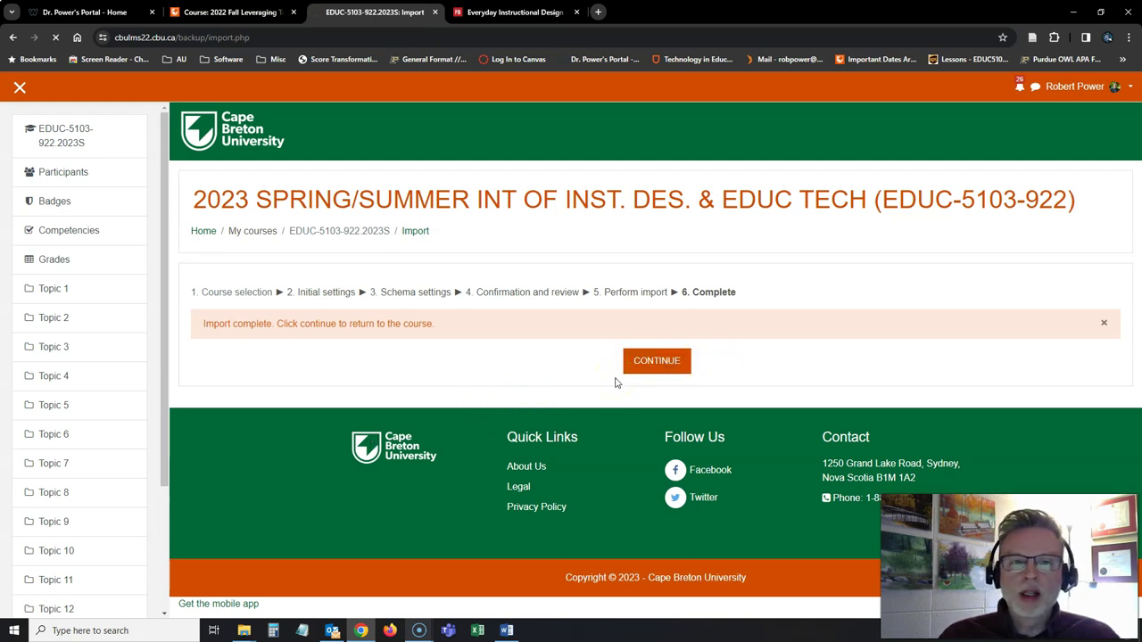
left_click(646, 363)
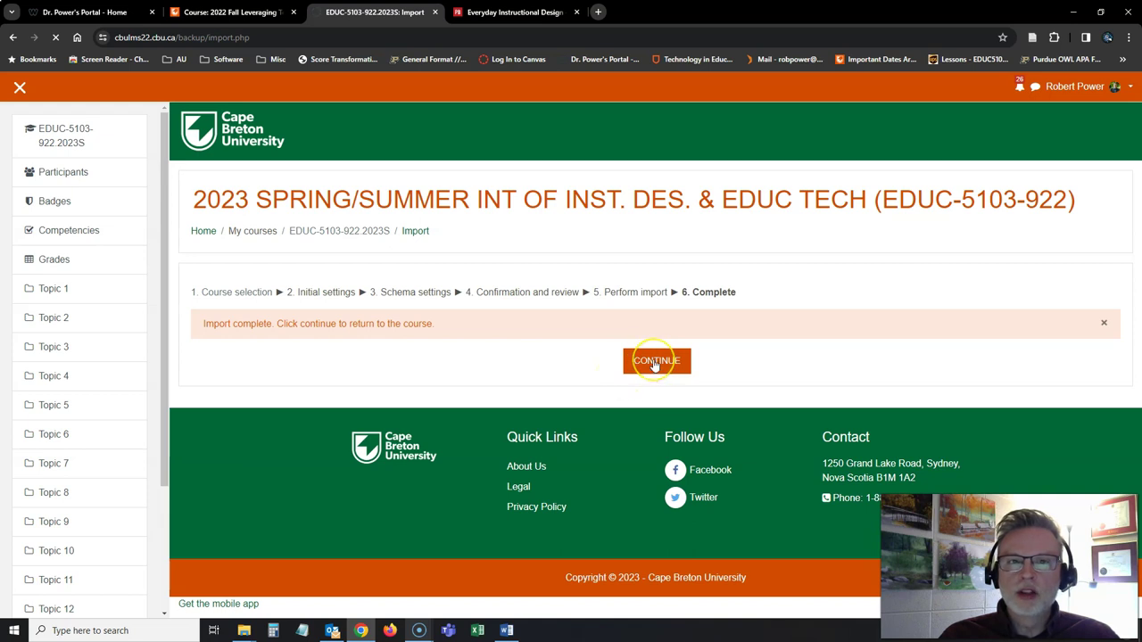